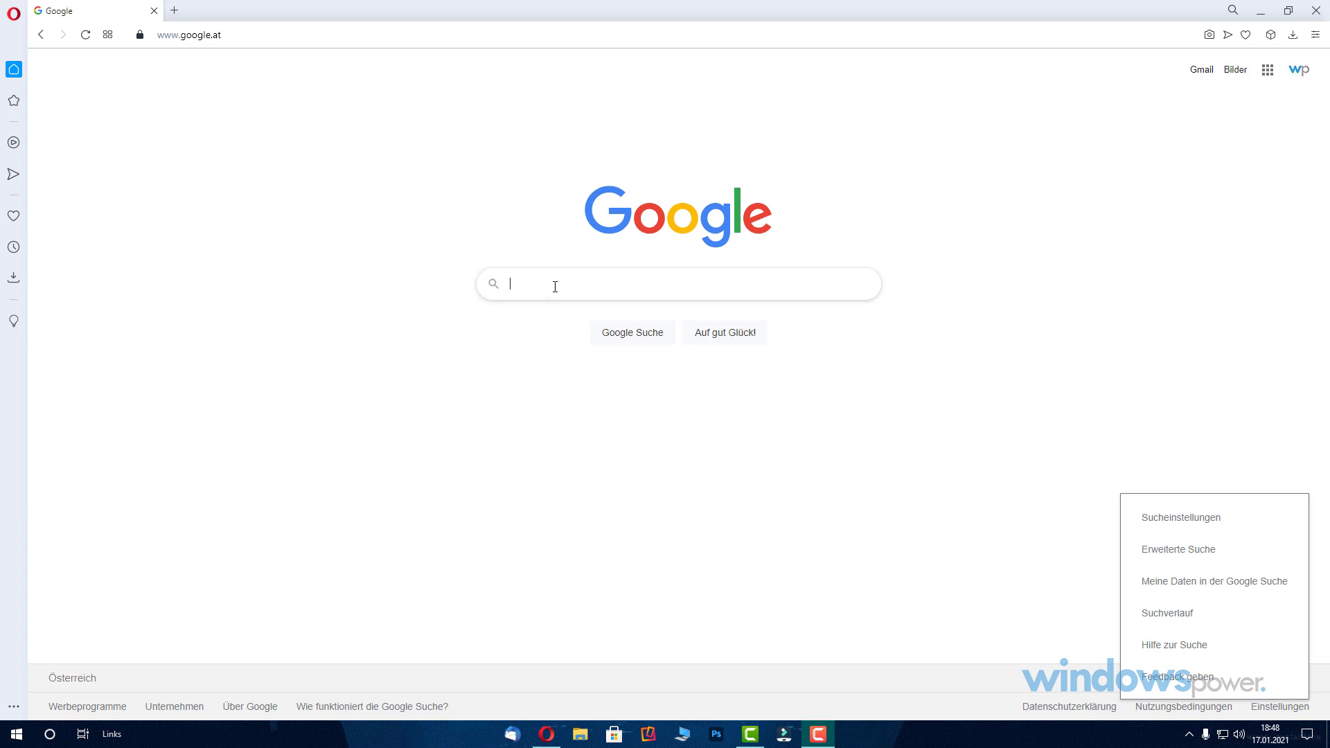
Search Google for 'outlook' and open the outlook.live.com landing page
left_click(564, 283)
type("out")
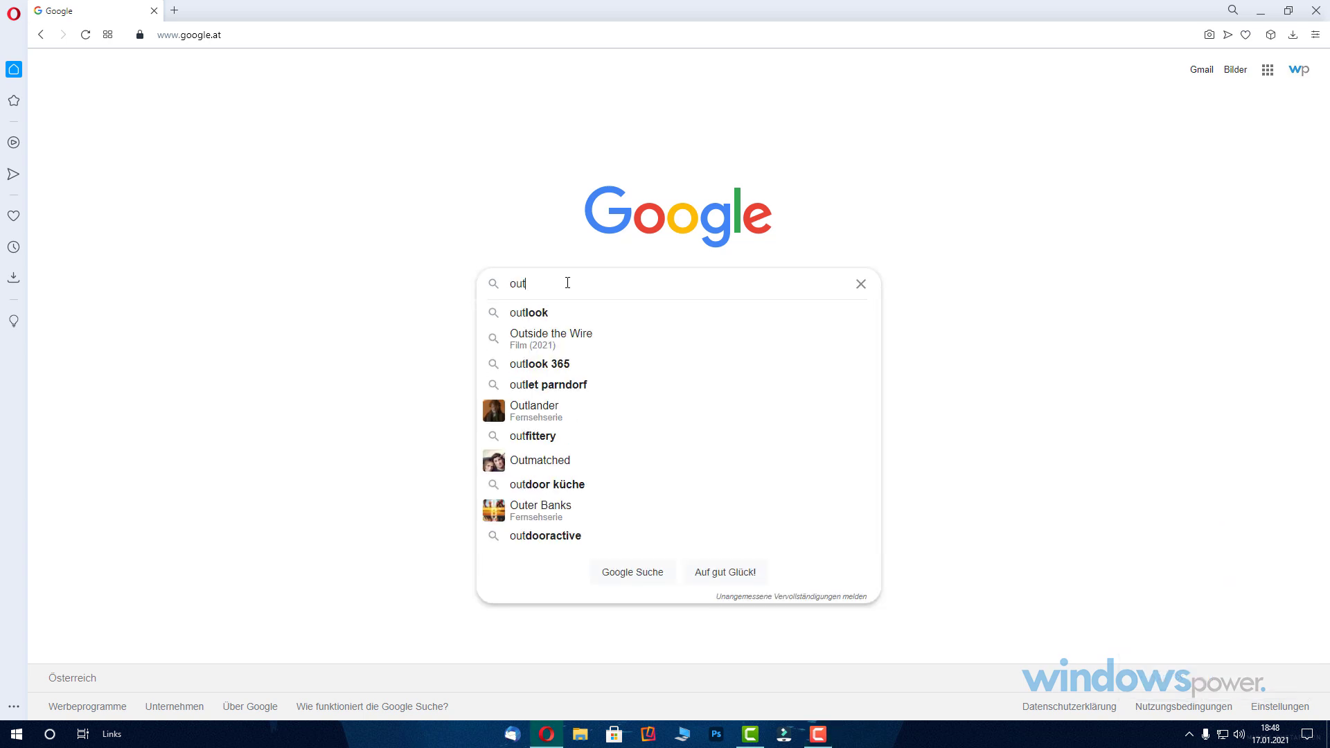
type("look")
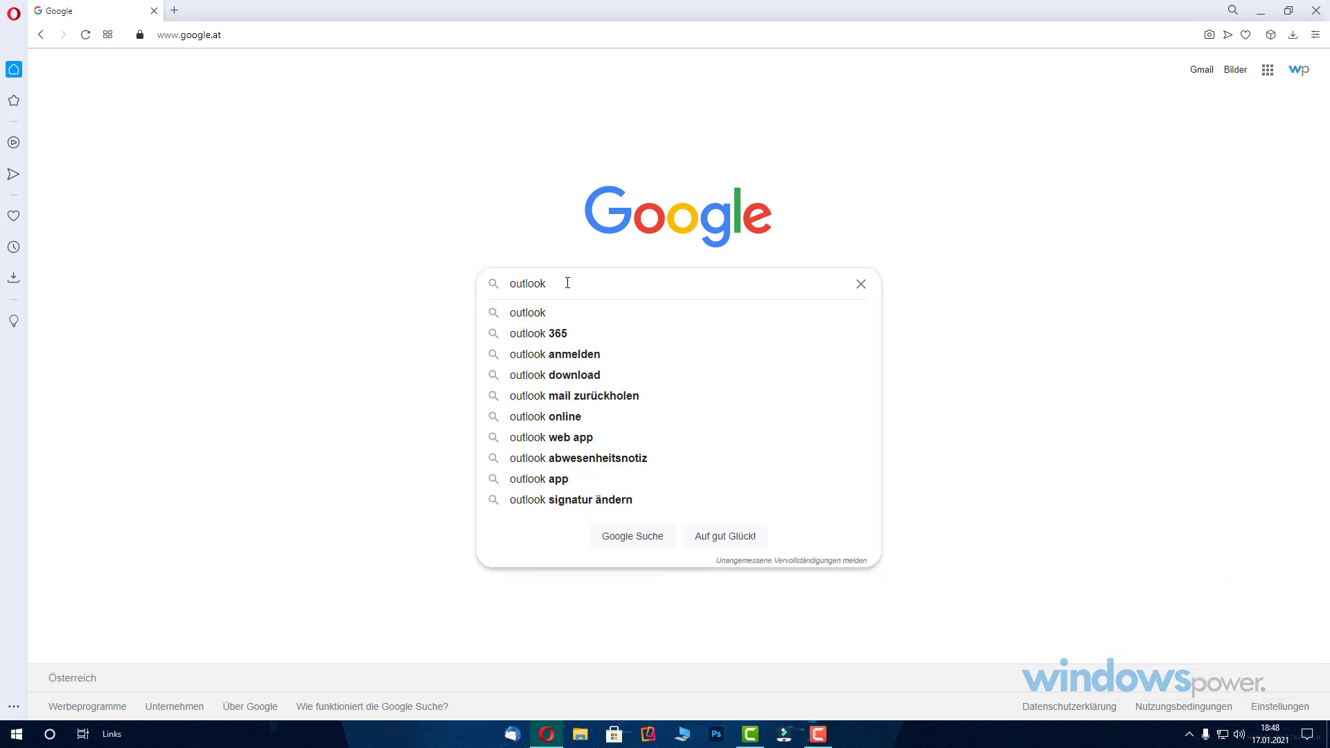
key("Return")
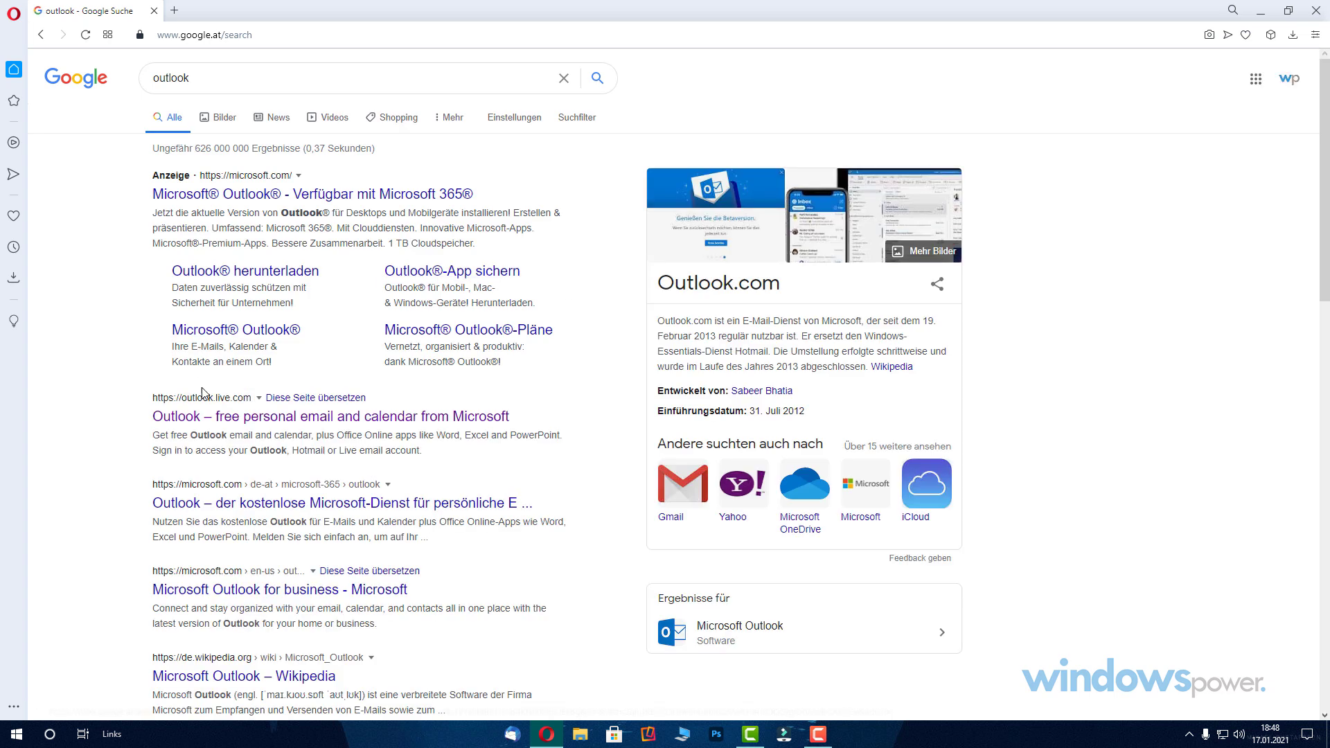
left_click(238, 419)
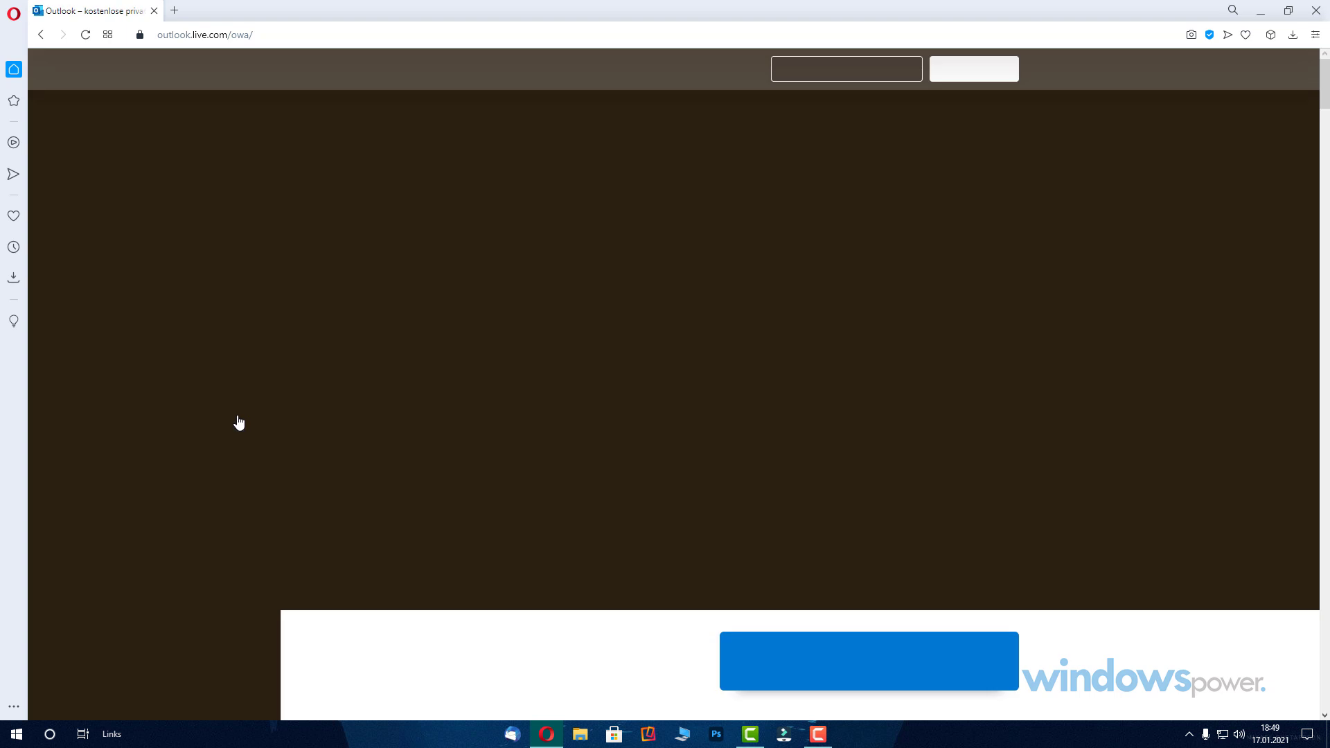
scroll(265, 400, "down", 2)
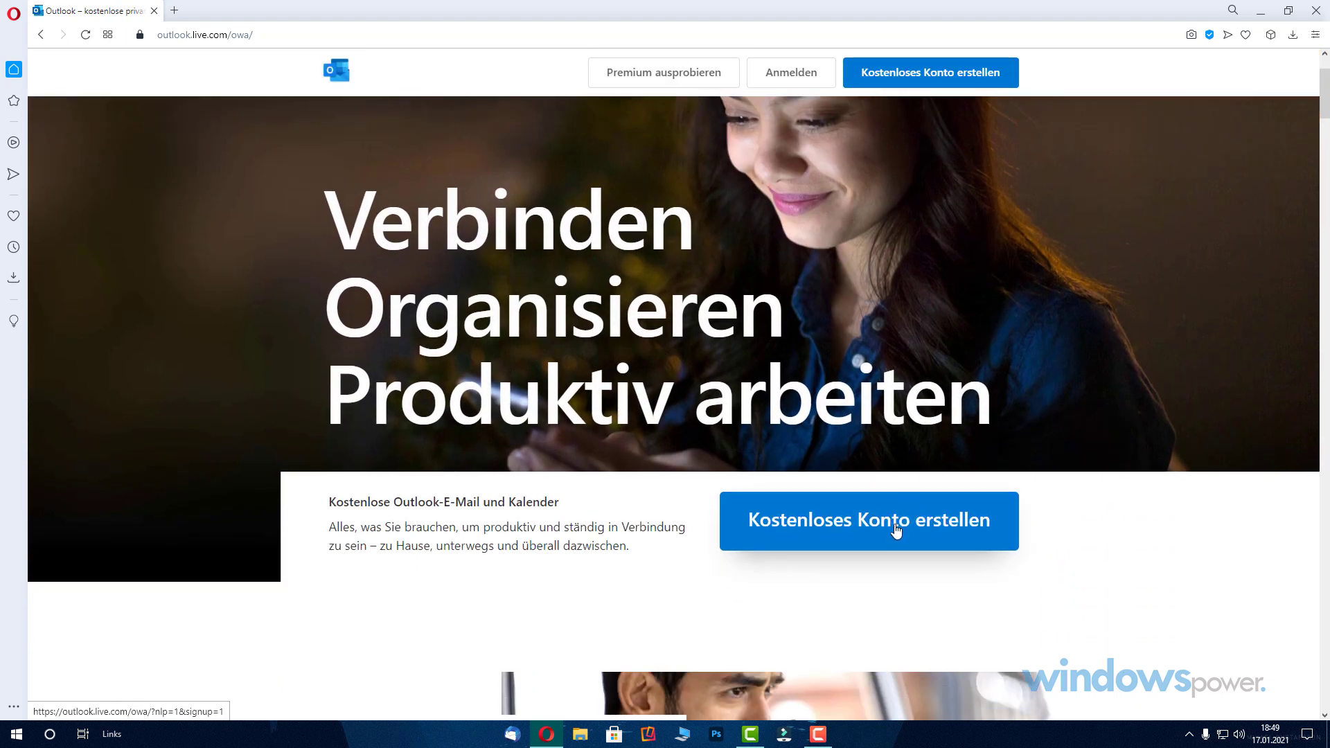
Start a free Outlook account and submit a chosen new address name
left_click(890, 526)
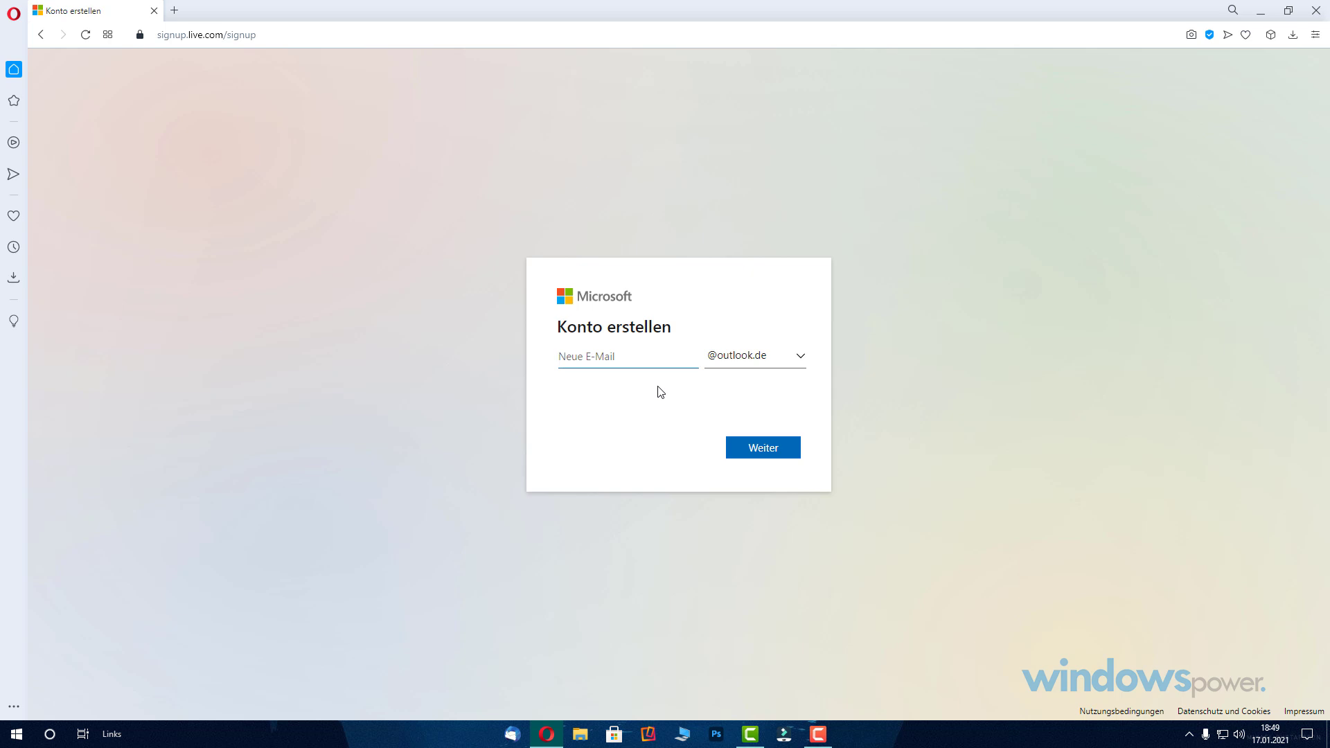
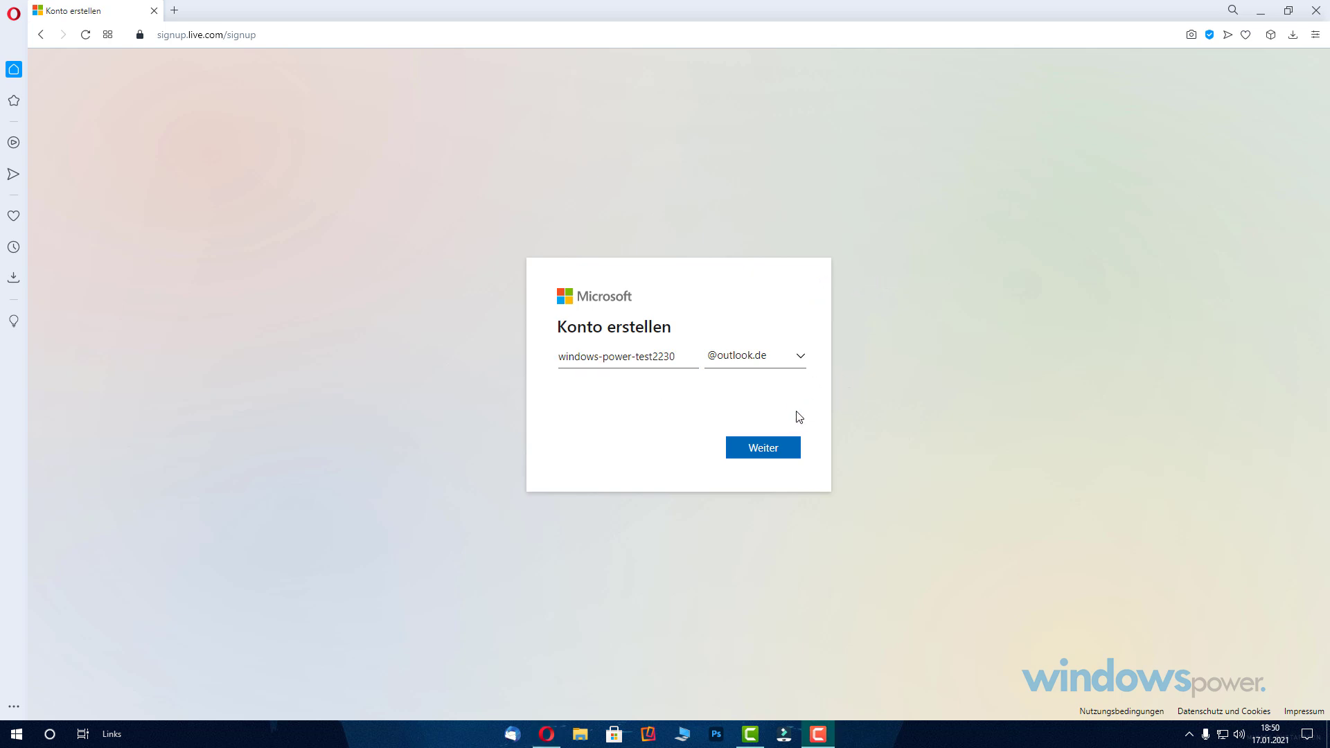
left_click(775, 448)
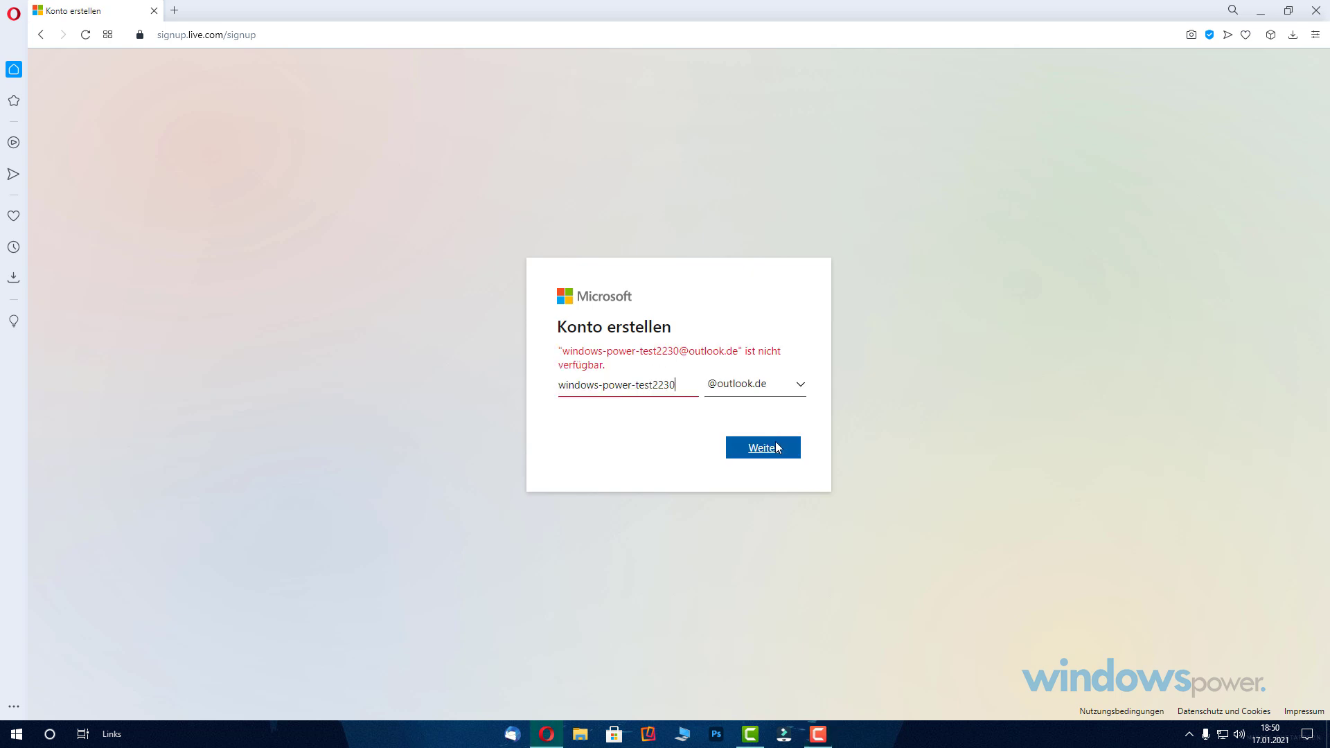
Retry the address with the outlook.com domain, then the hotmail.com domain
left_click(801, 388)
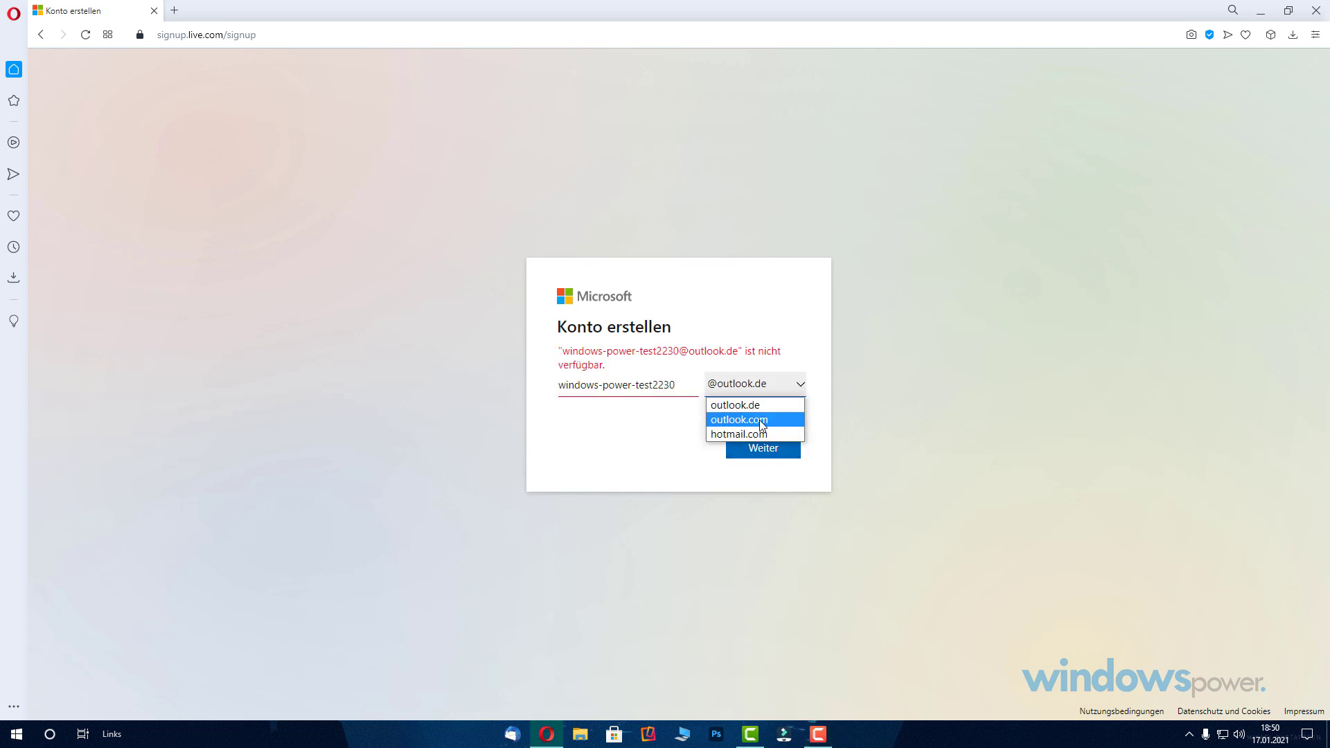
left_click(759, 419)
left_click(776, 452)
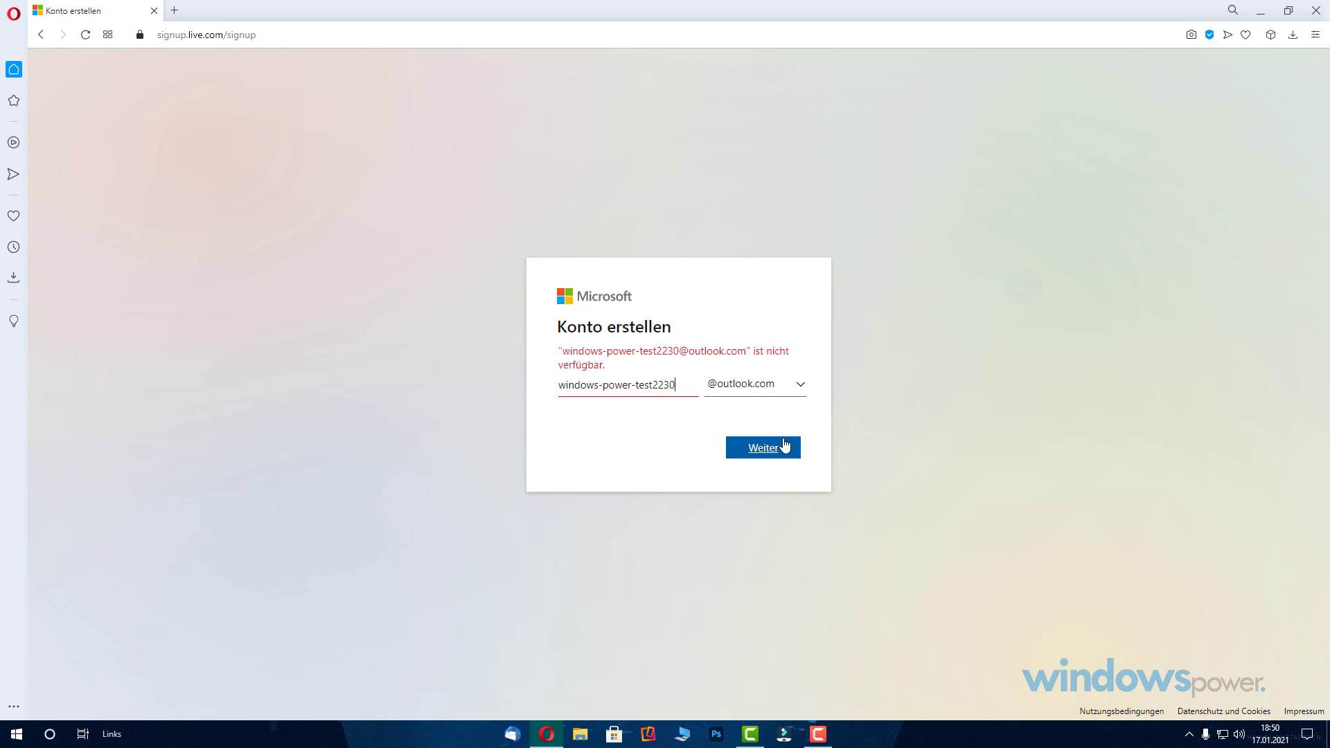
left_click(799, 383)
left_click(754, 435)
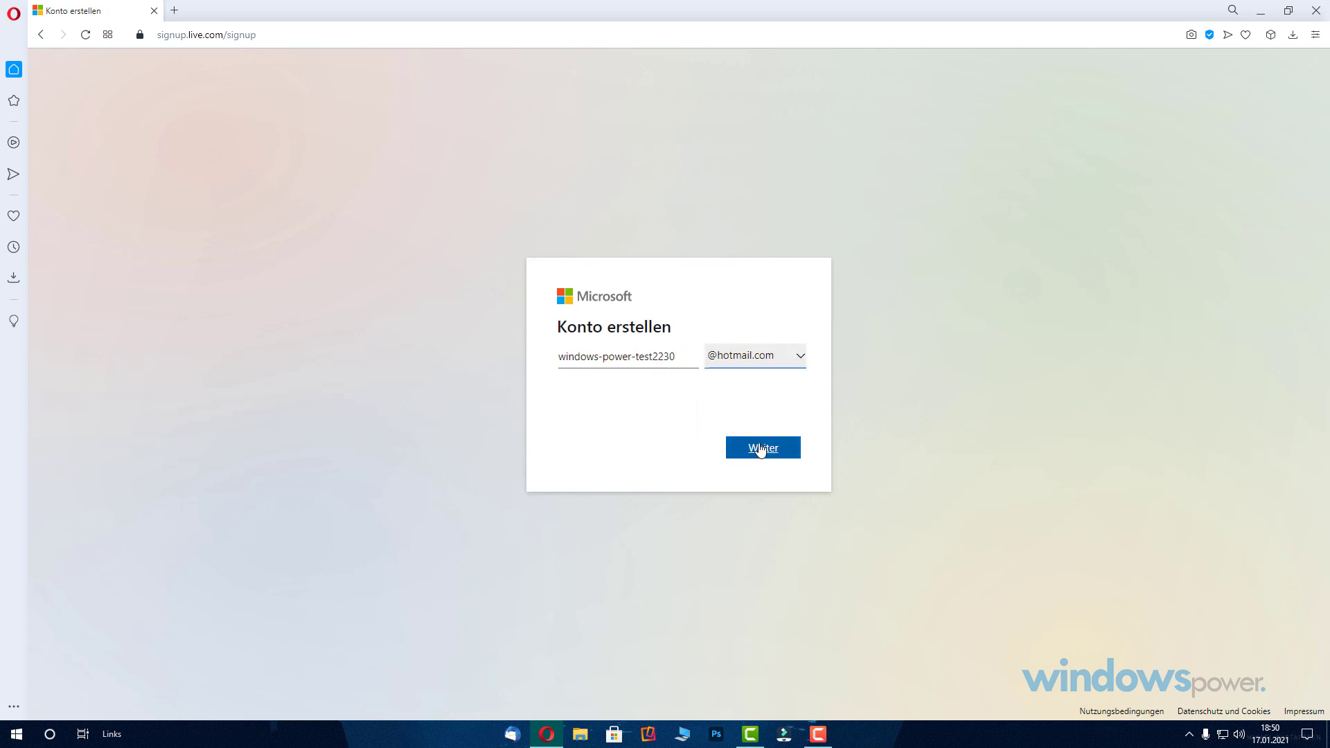
left_click(766, 448)
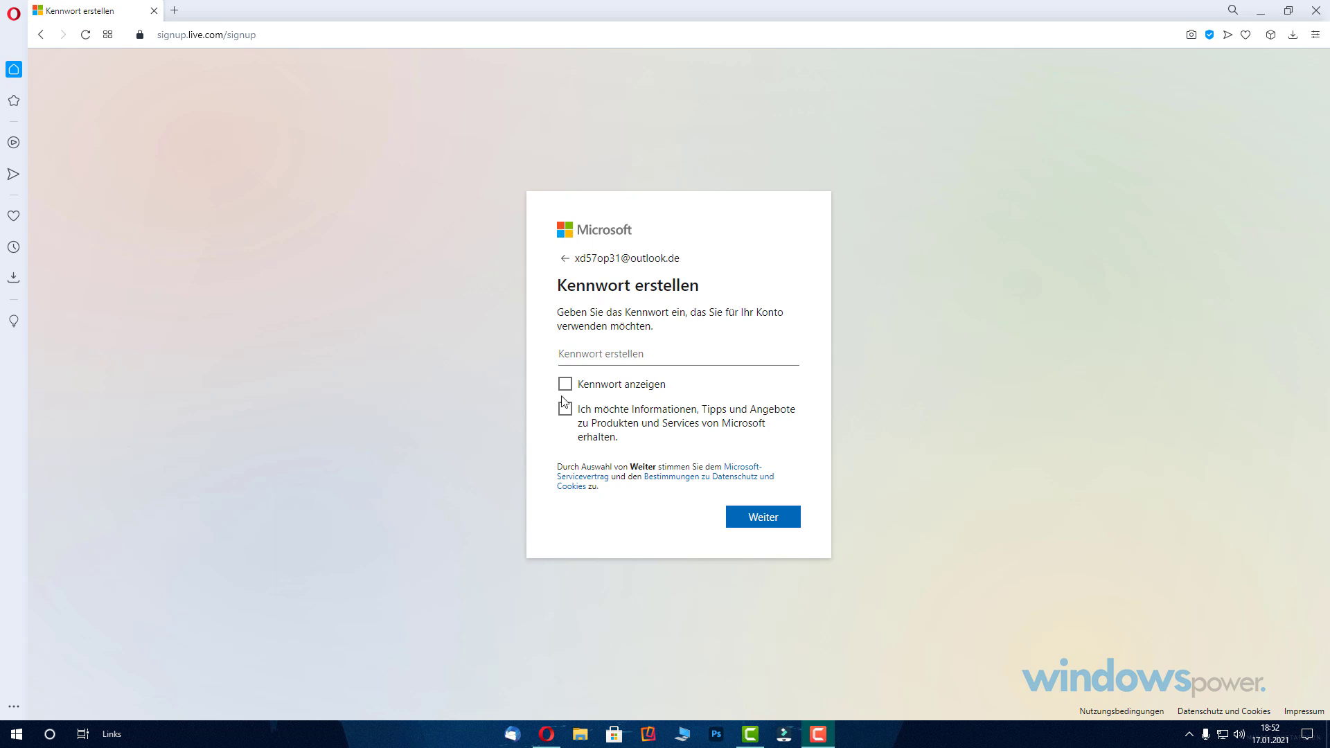
Create the account password, then enter the first name on the name step
left_click(597, 354)
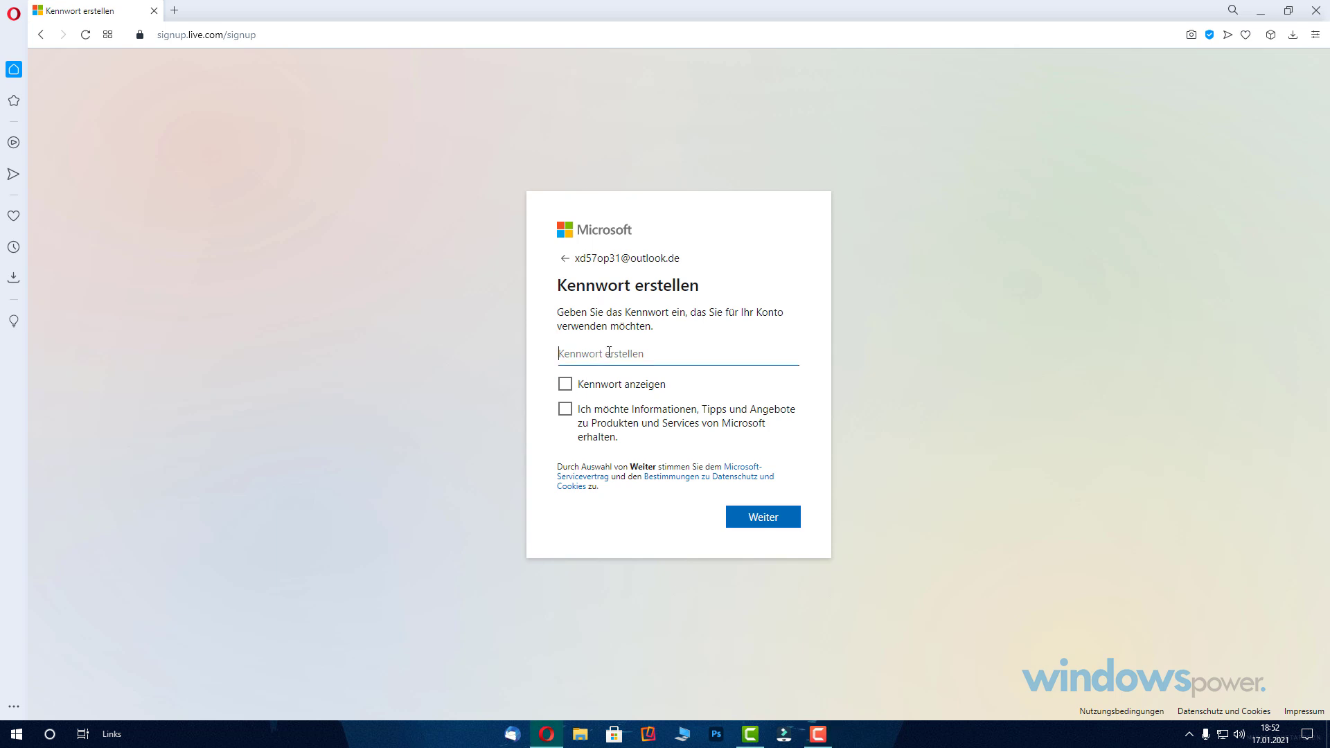
type("xd")
left_click(770, 516)
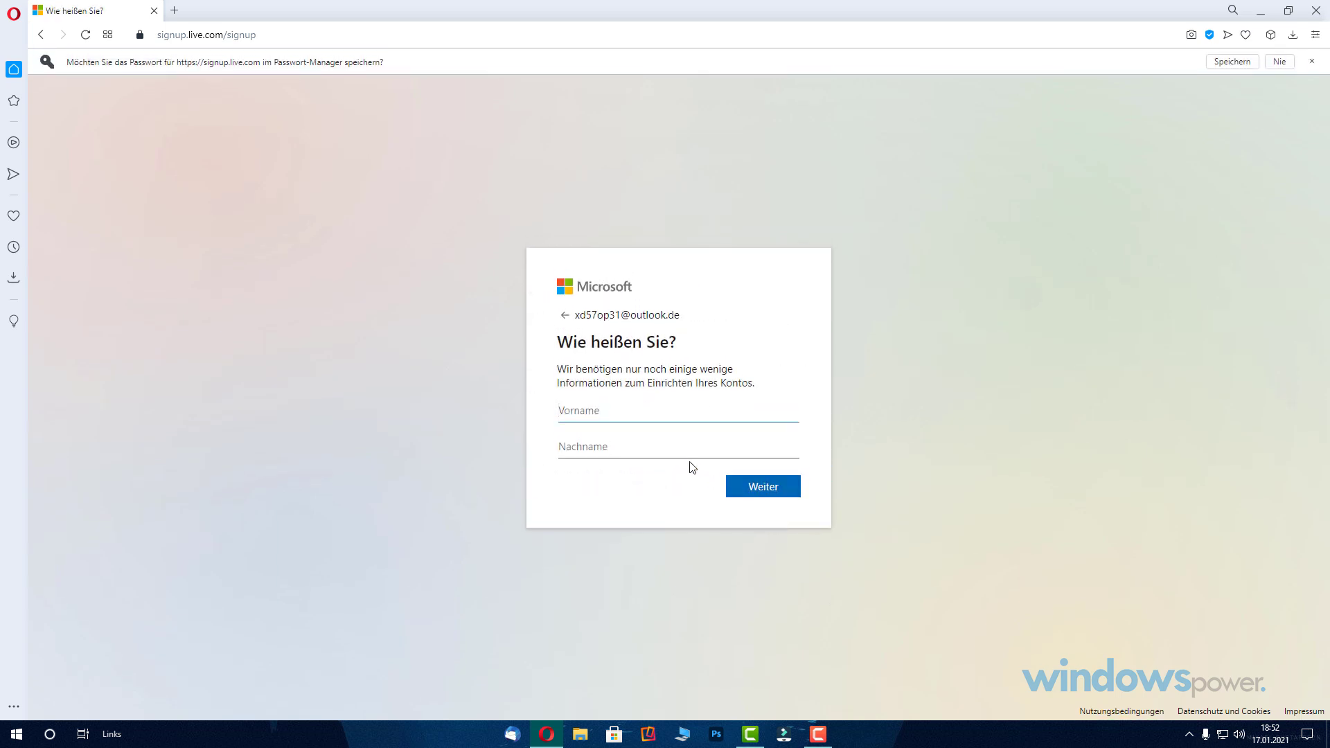
left_click(753, 488)
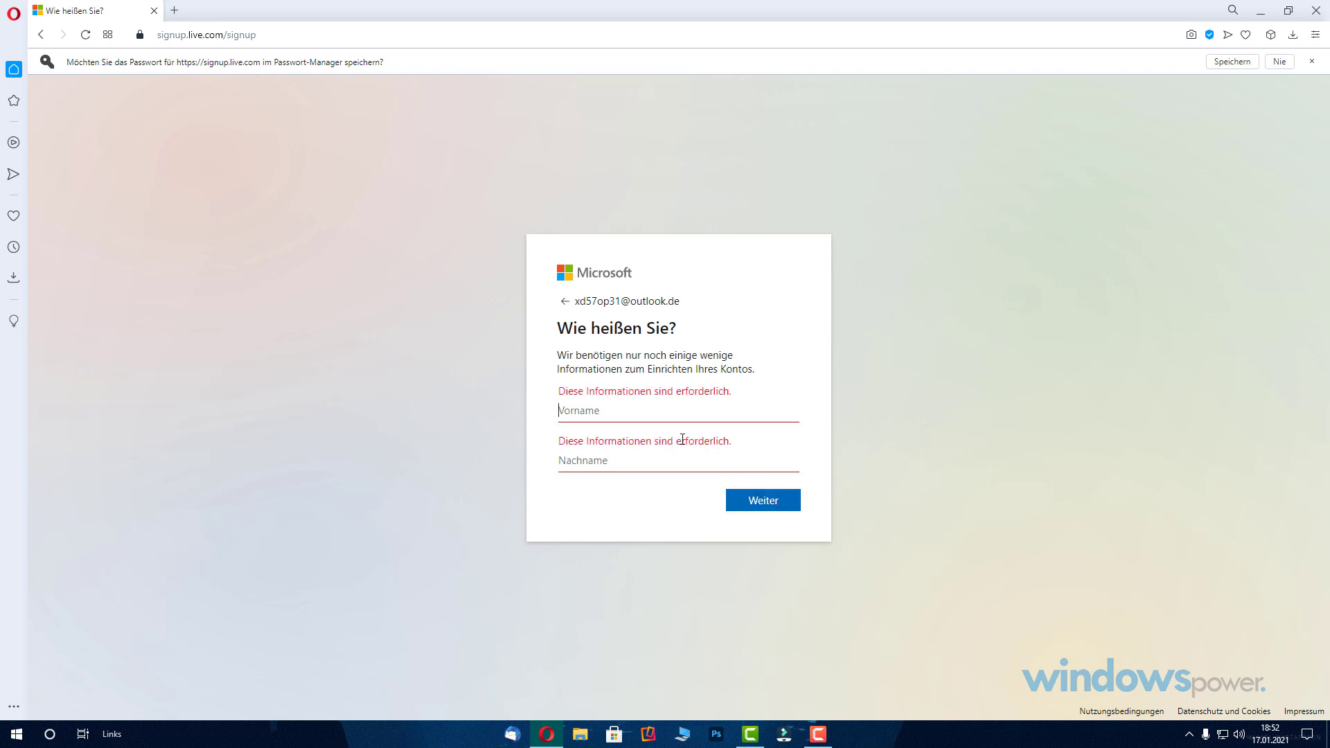
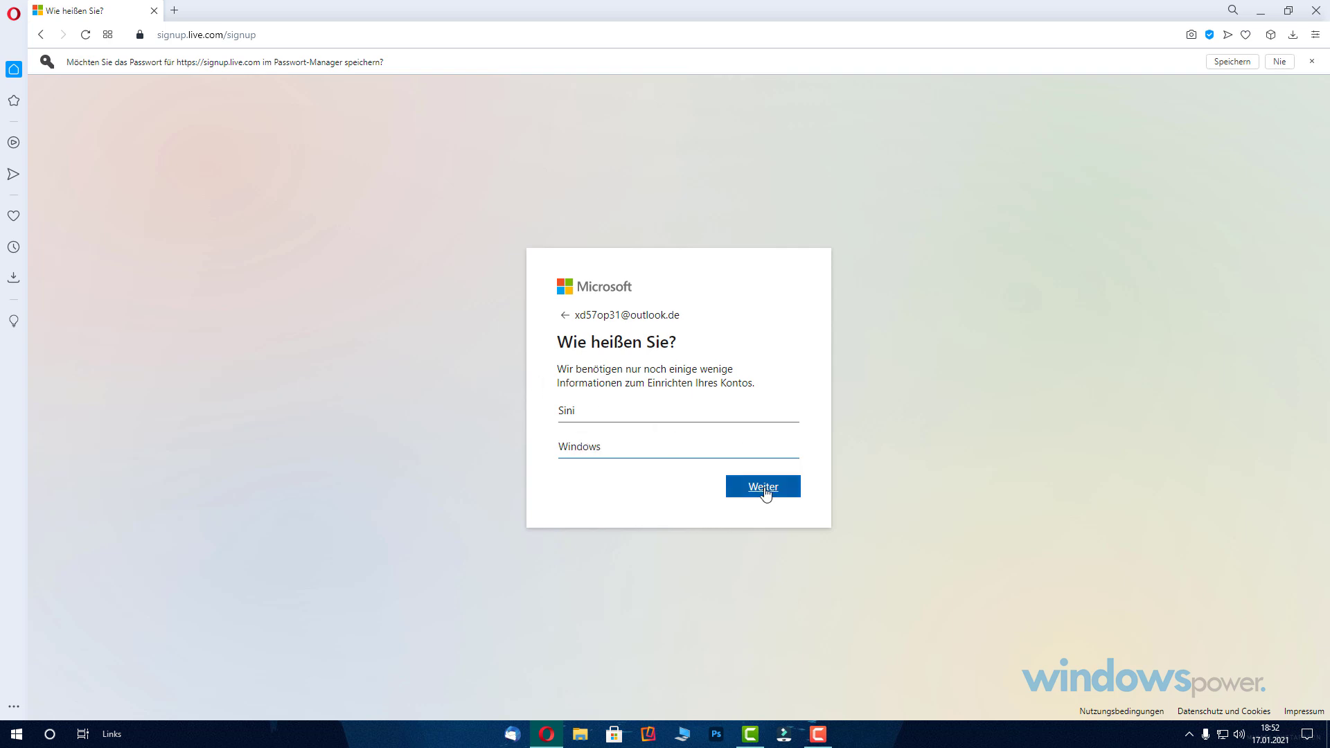
left_click(764, 488)
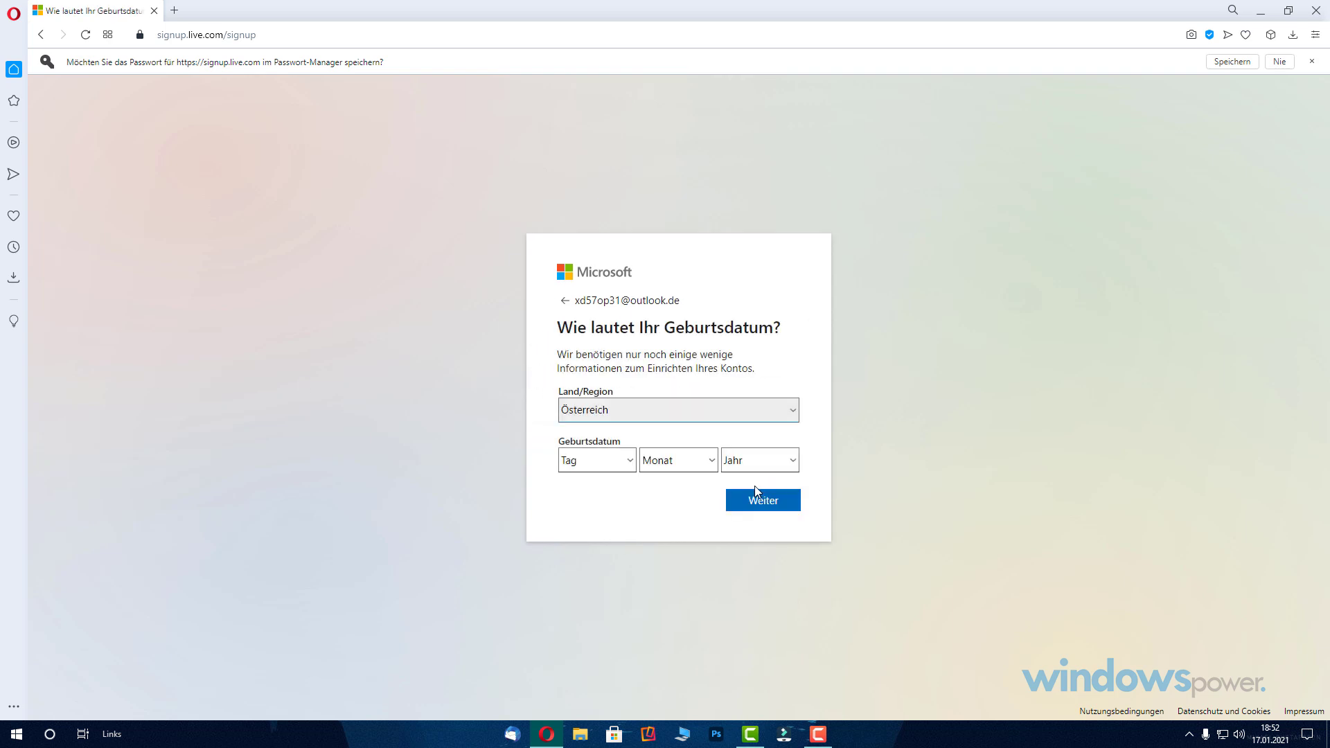
left_click(613, 463)
scroll(602, 409, "down", 1)
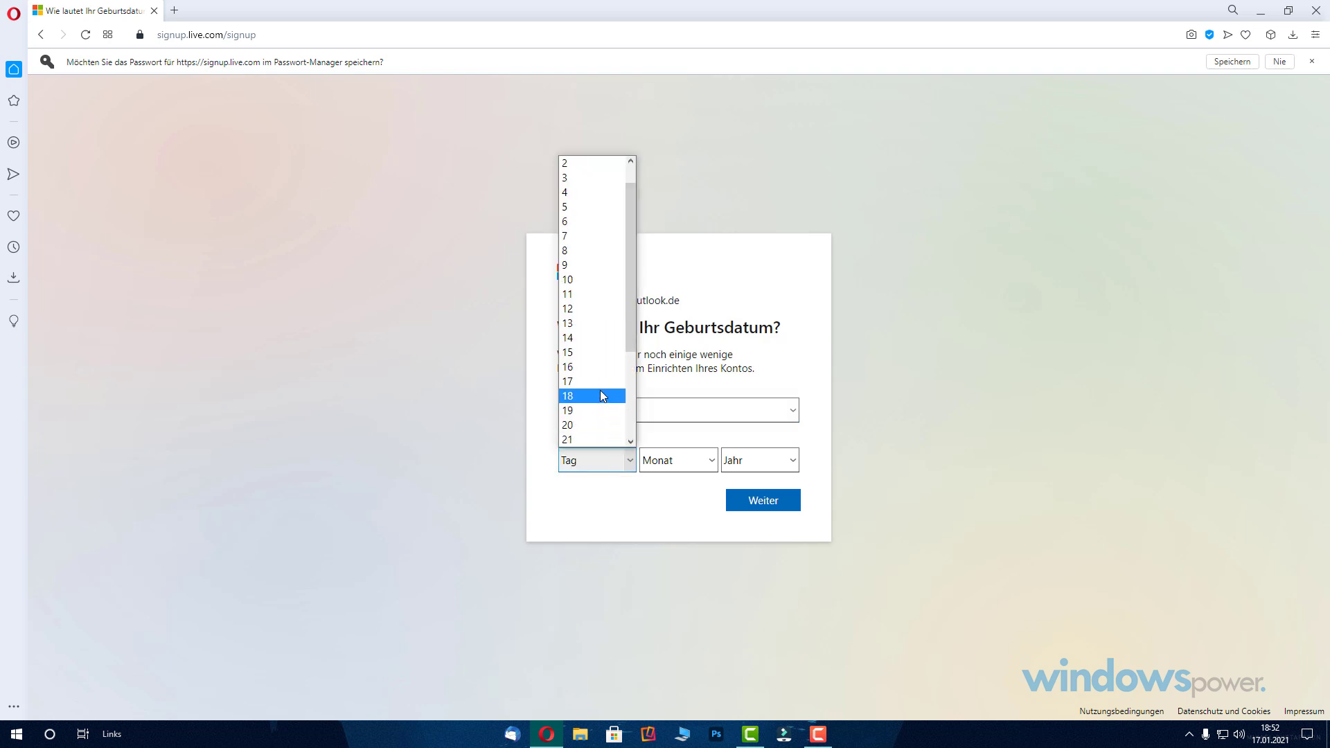
left_click(602, 390)
left_click(667, 459)
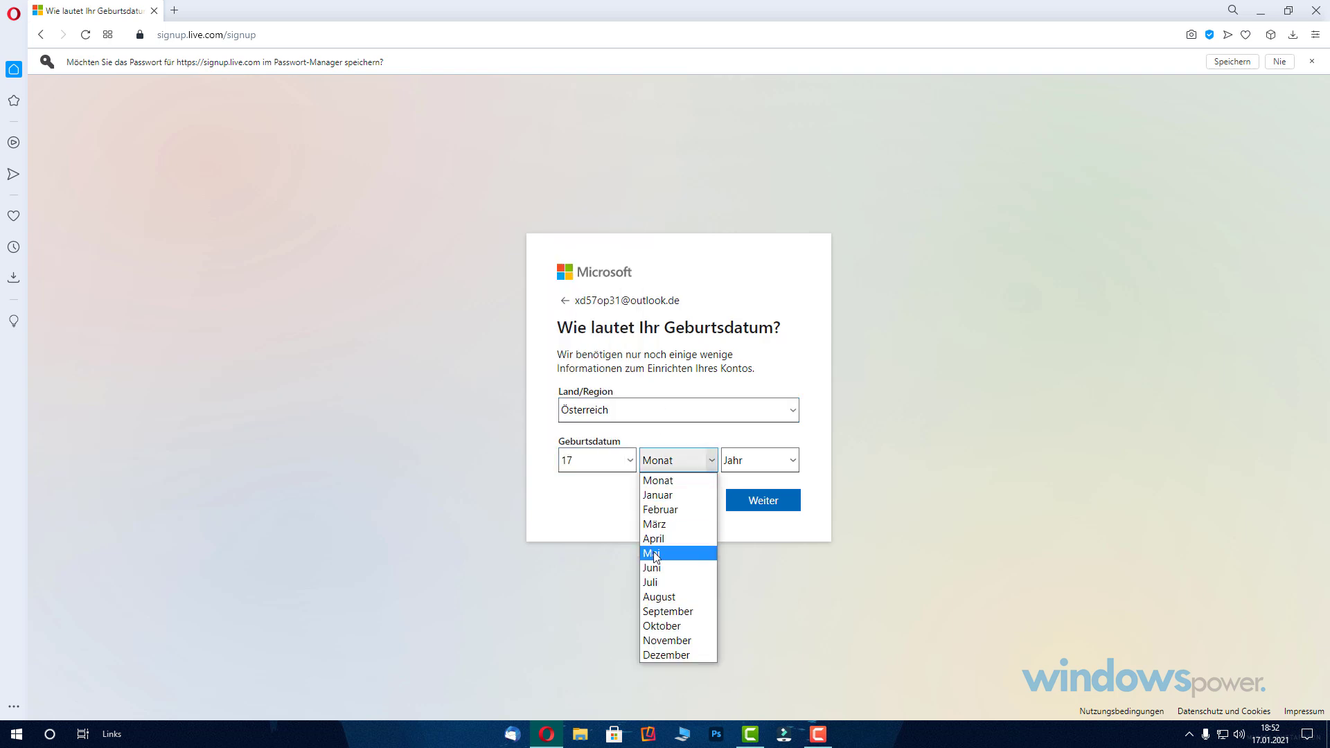
left_click(676, 449)
left_click(660, 525)
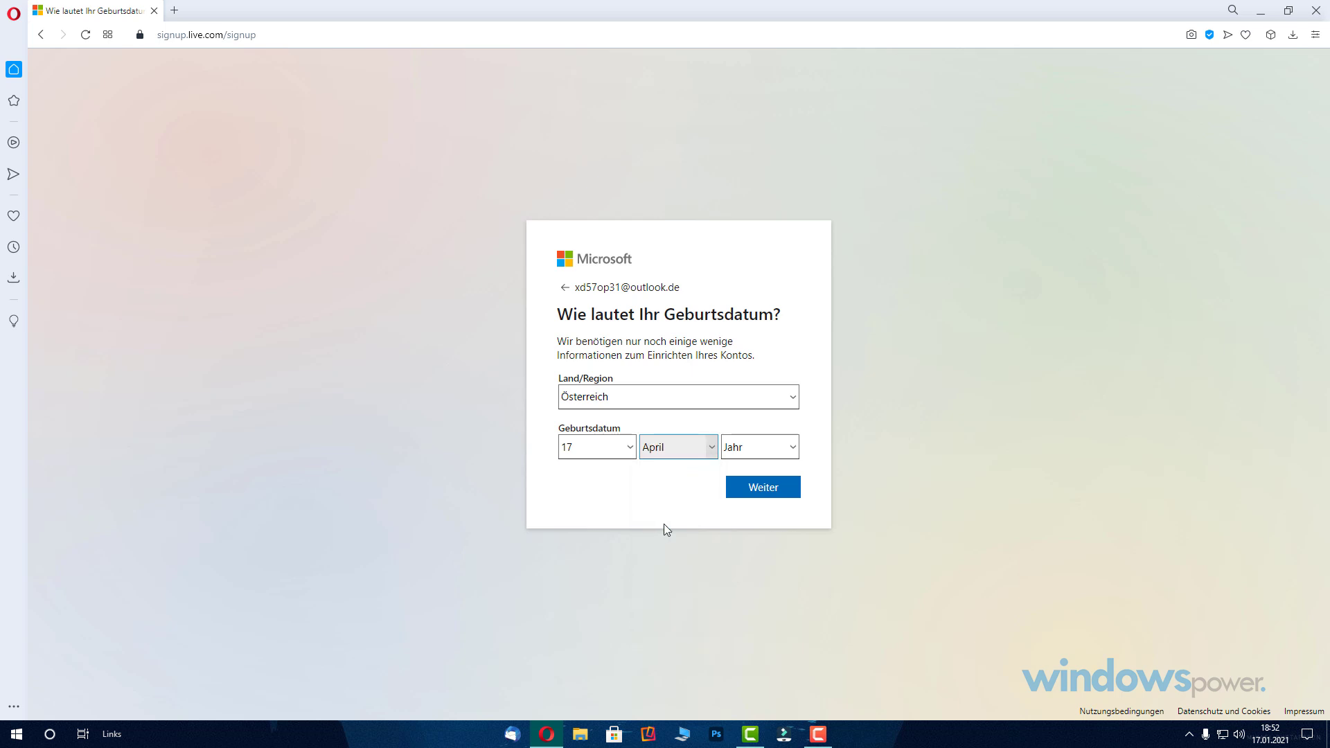
left_click(779, 451)
scroll(755, 376, "down", 5)
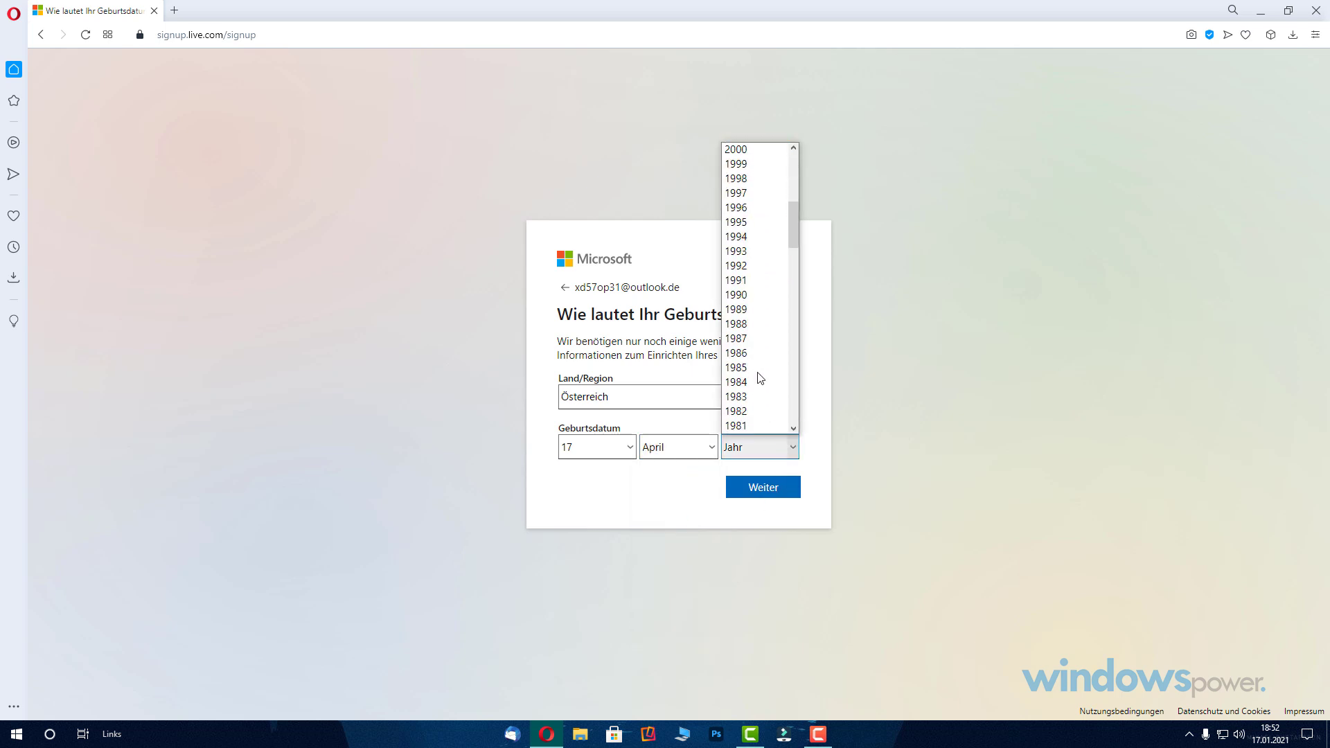
left_click(752, 385)
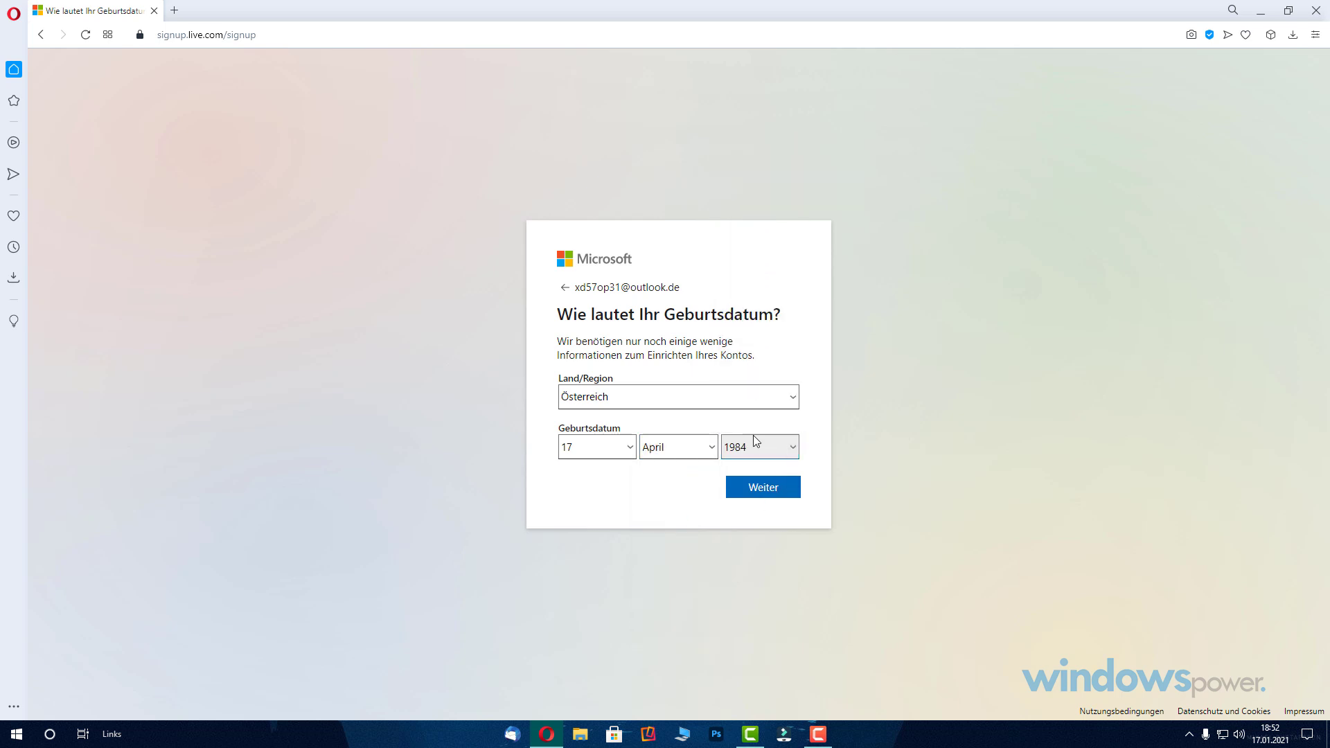
left_click(771, 489)
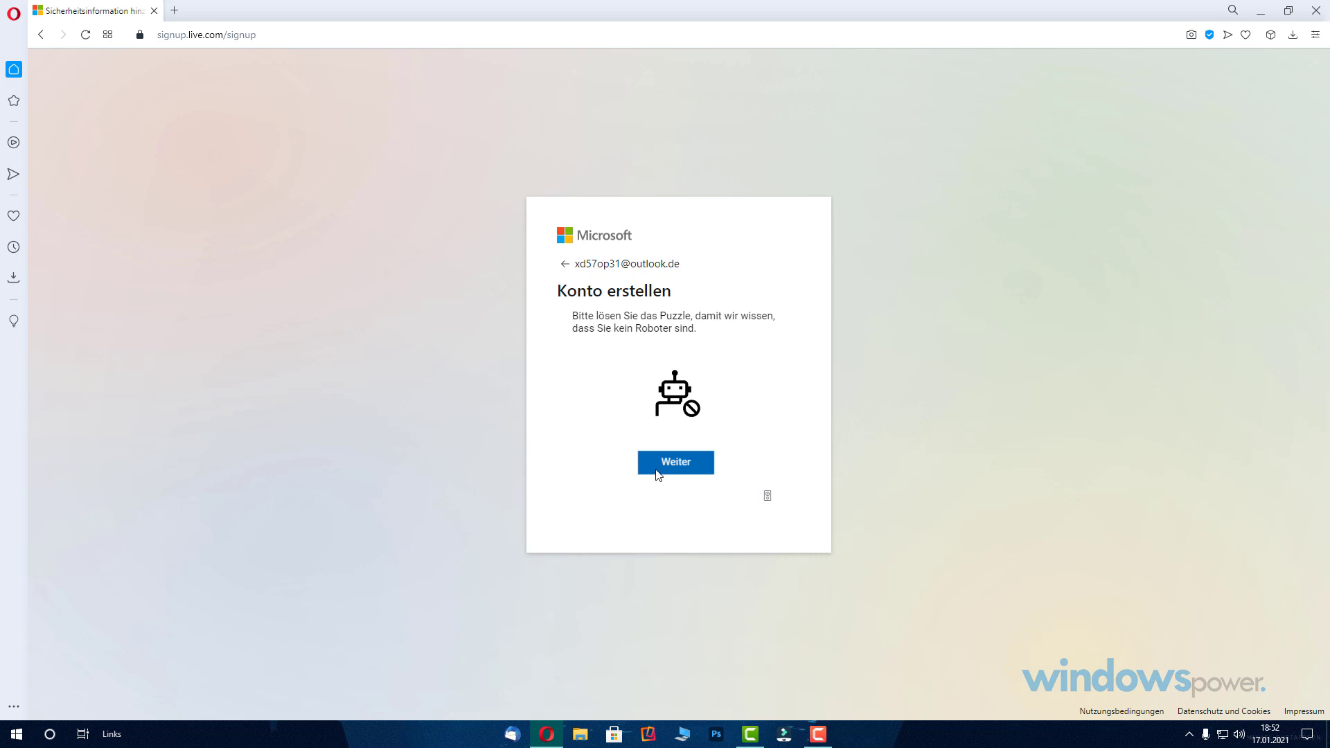
Rotate the puzzle animal upright and confirm it to finish signup
left_click(671, 468)
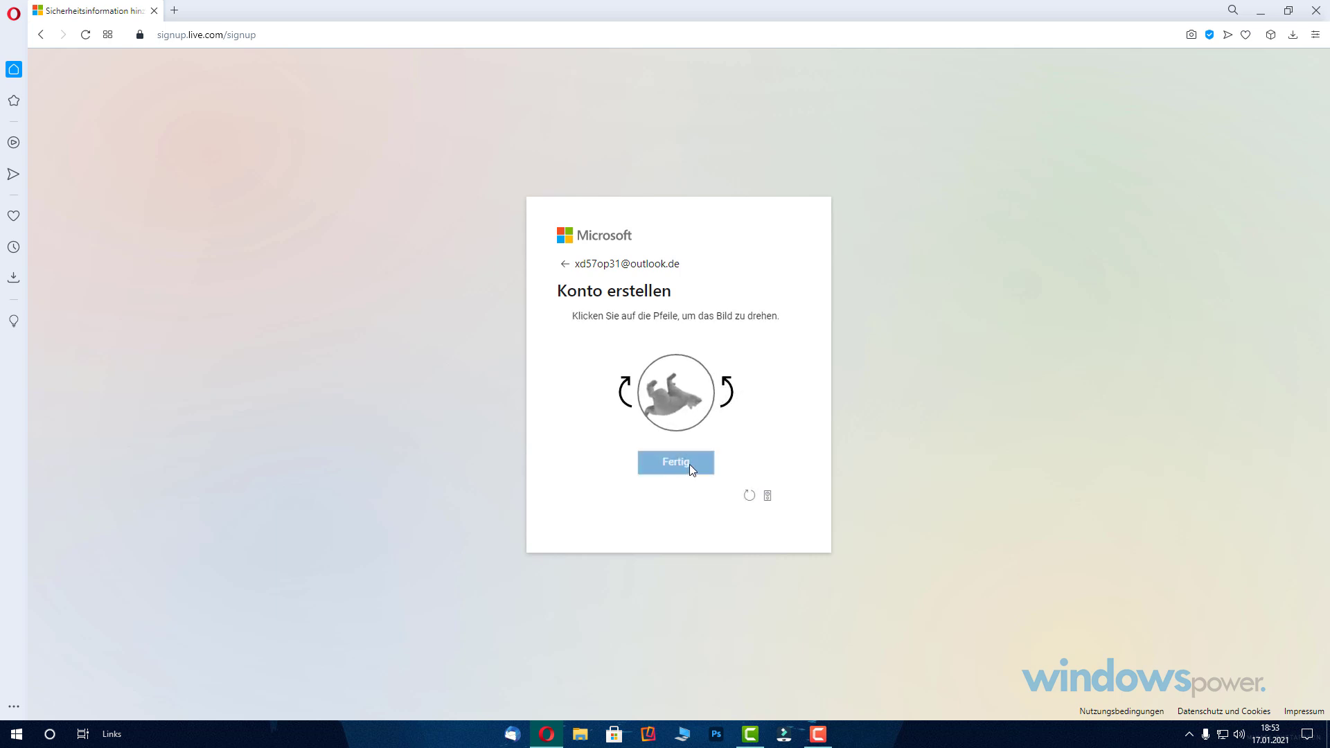
left_click(733, 392)
left_click(733, 391)
left_click(734, 392)
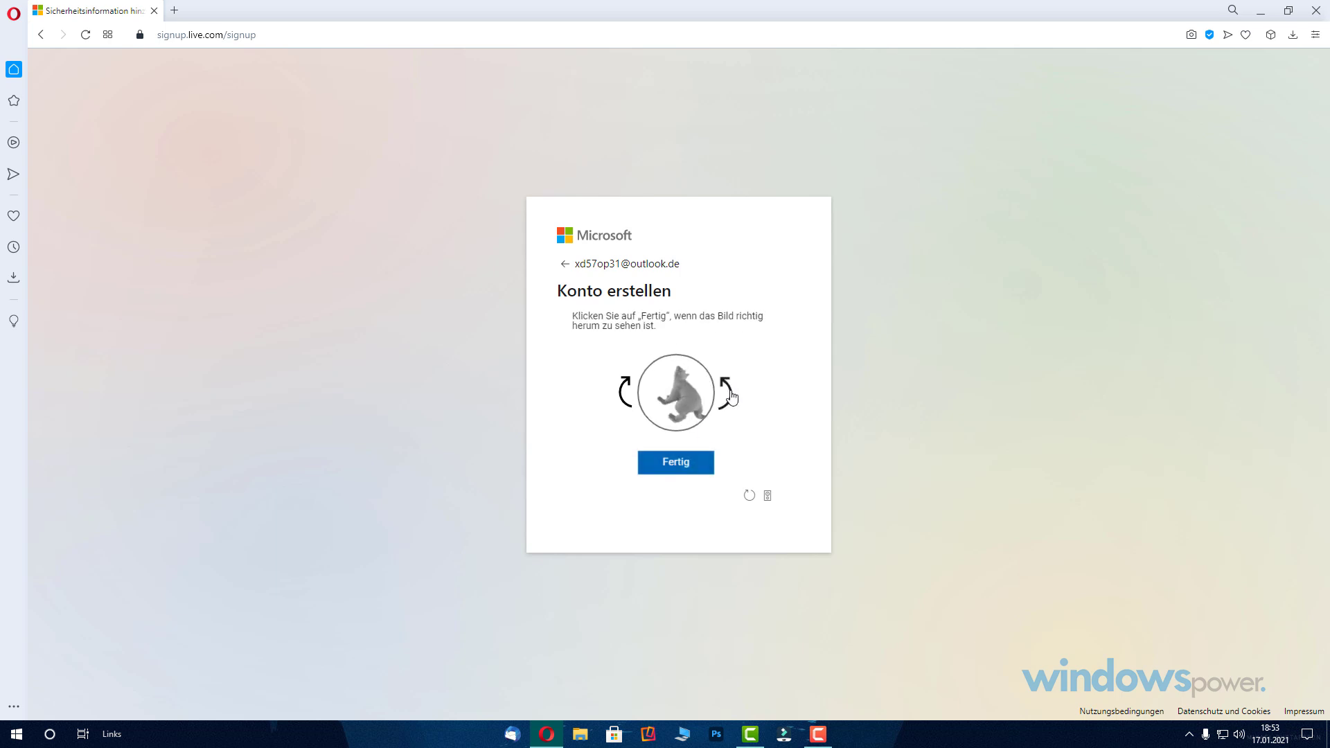
left_click(732, 394)
left_click(732, 394)
left_click(676, 463)
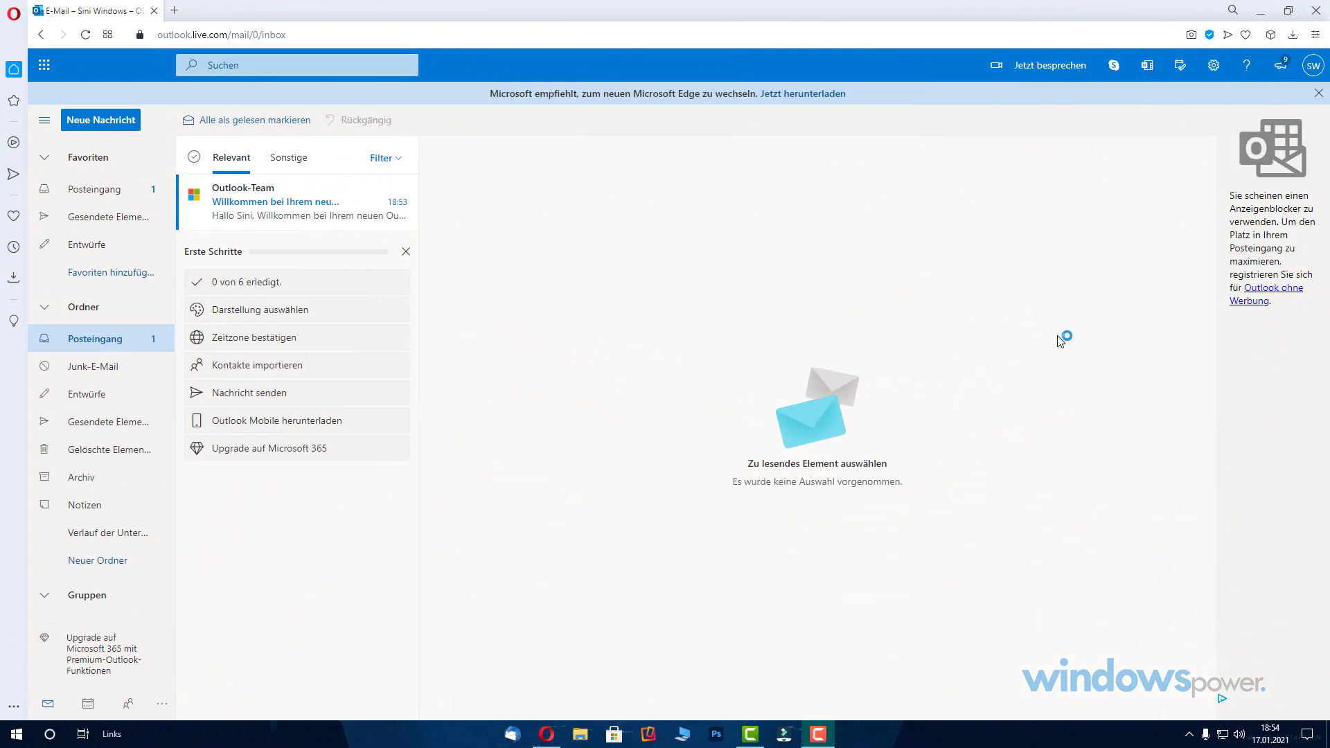
Delete the Outlook-Team welcome email, then open the Microsoft 365 app list
left_click(256, 219)
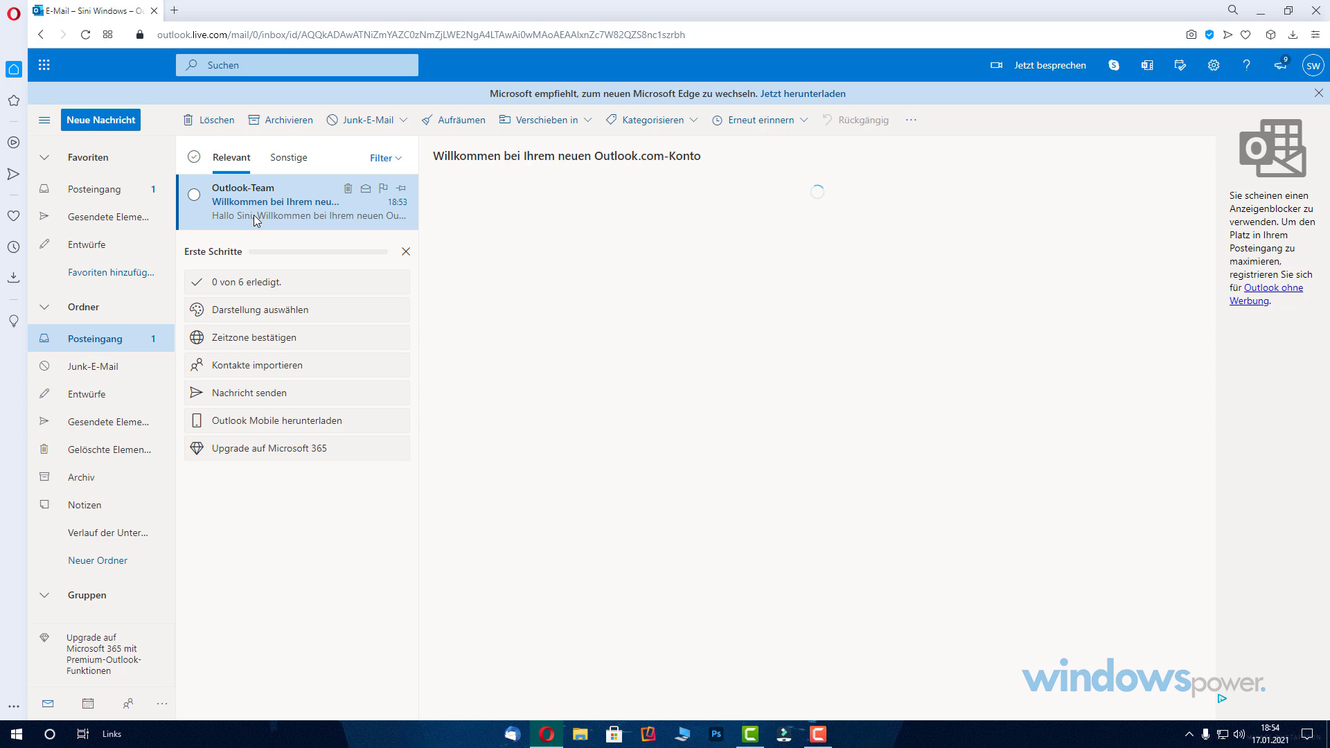
left_click(195, 197)
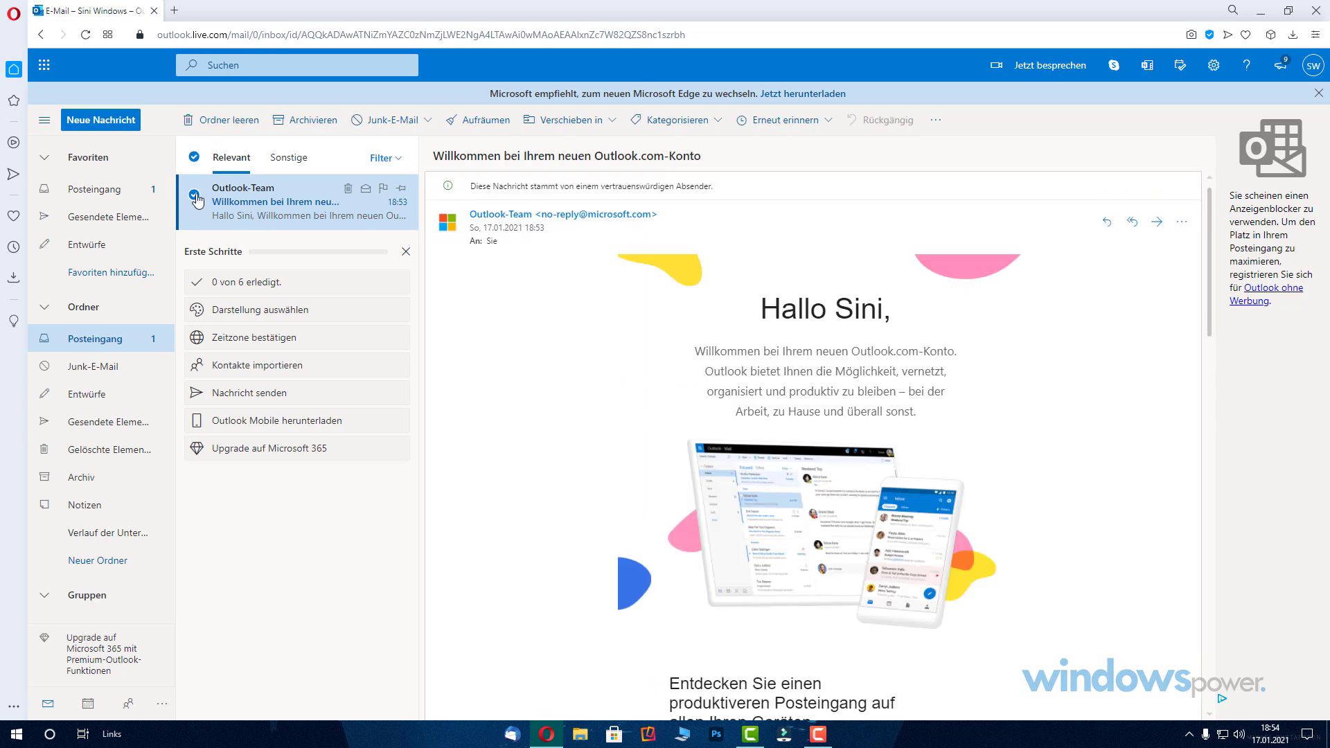
left_click(348, 189)
left_click(679, 429)
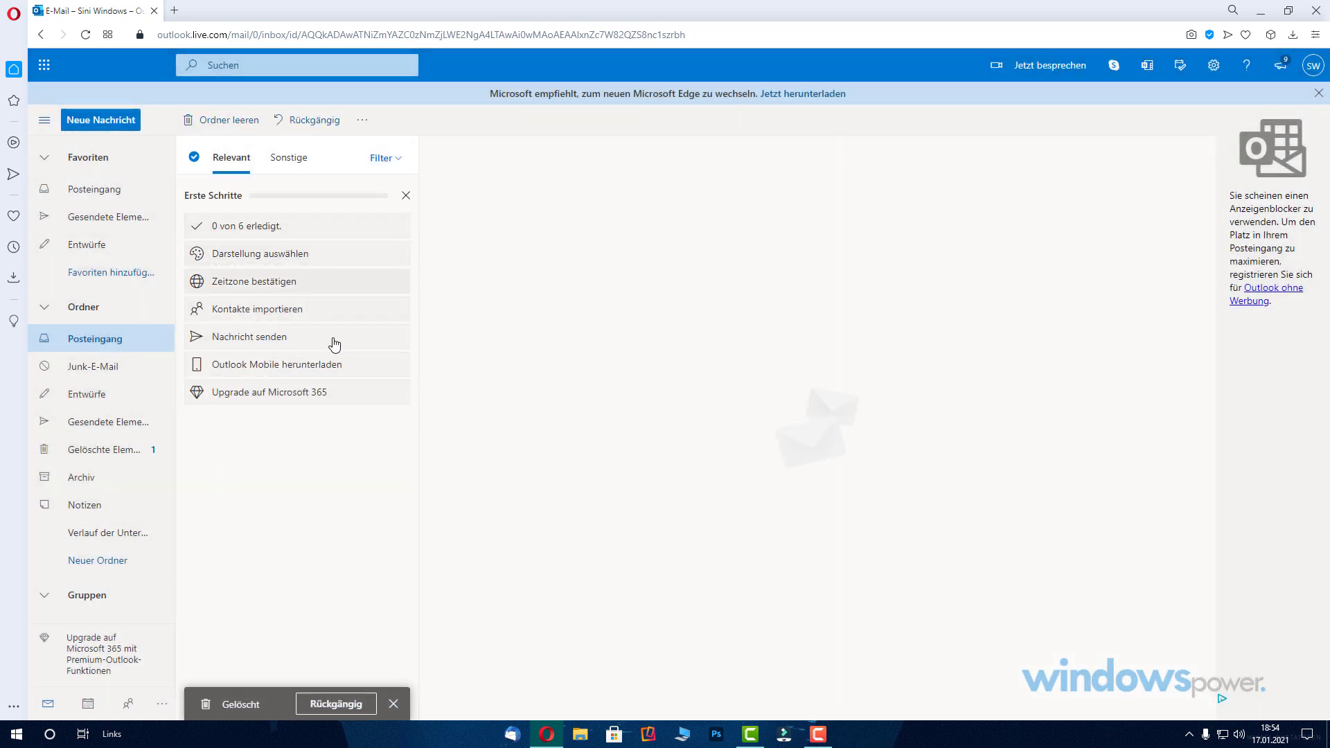
left_click(393, 704)
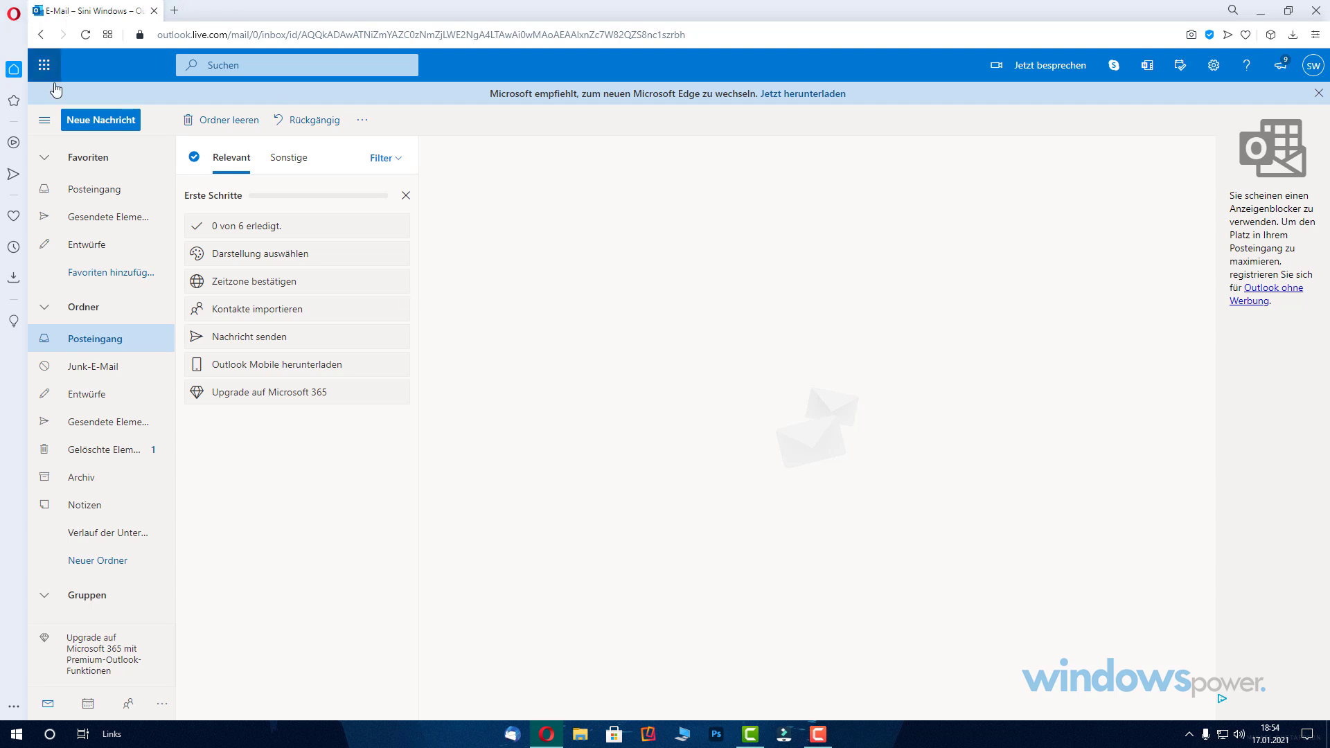
left_click(43, 66)
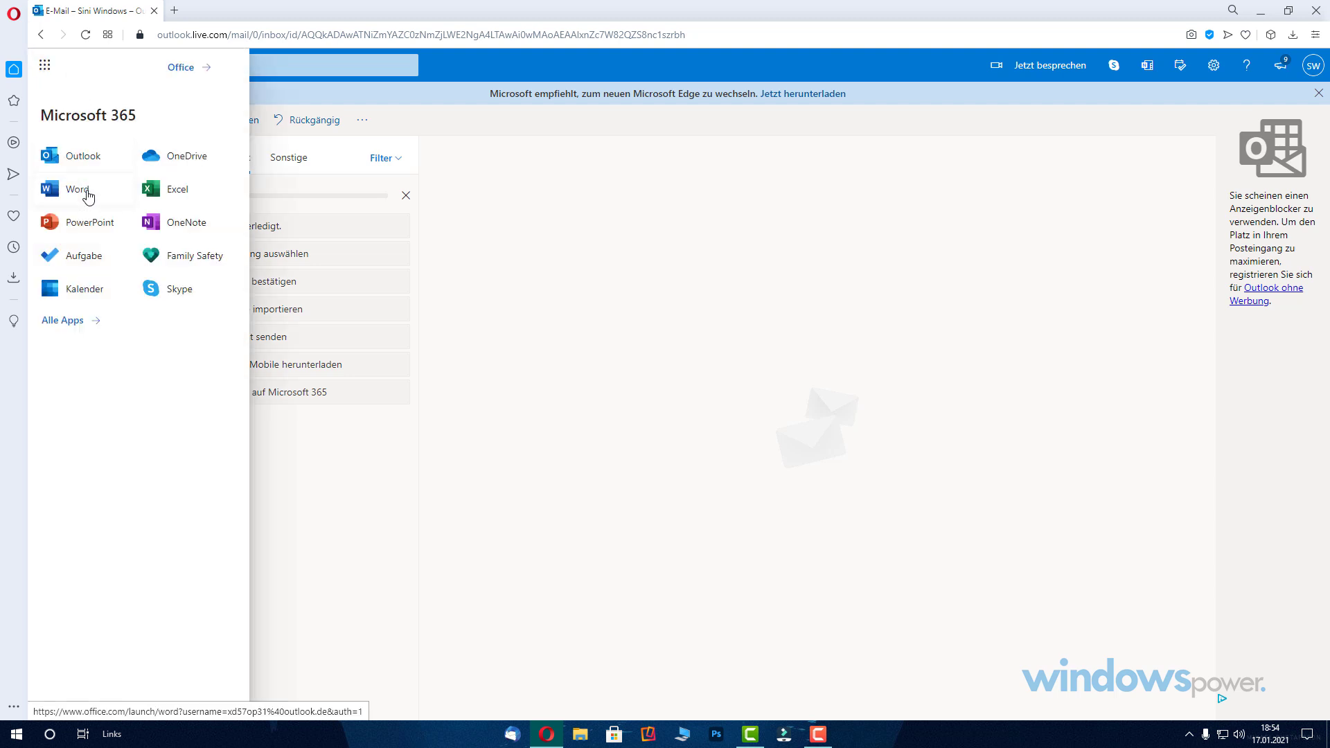
Open Excel from the full app list and start a new blank workbook
left_click(62, 322)
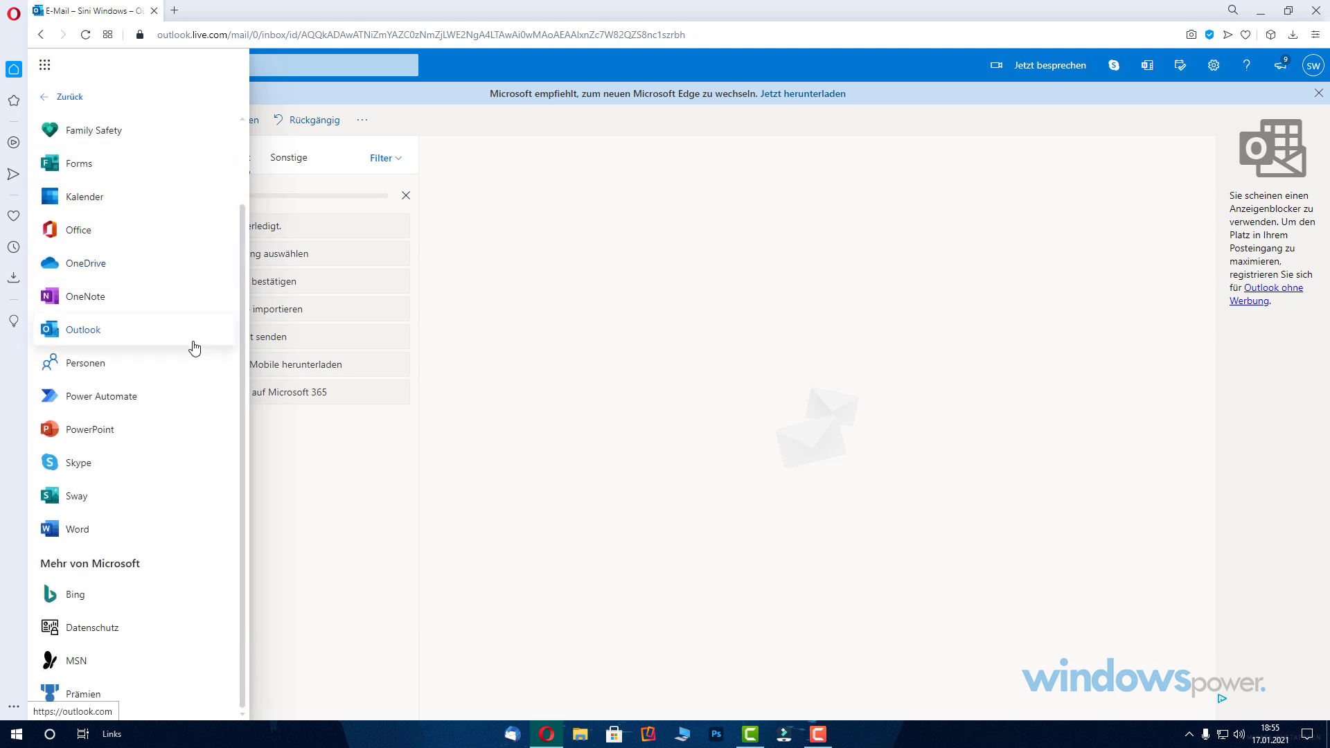
scroll(197, 348, "up", 1)
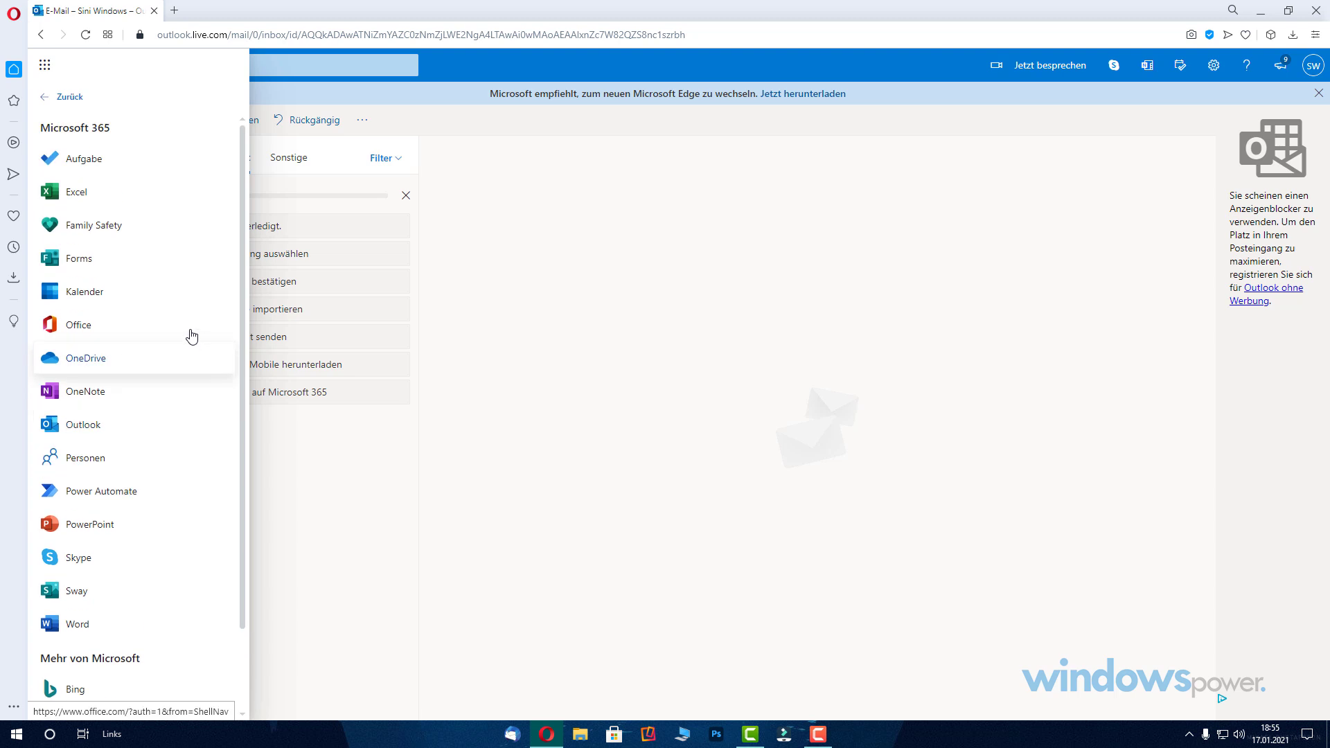
left_click(82, 195)
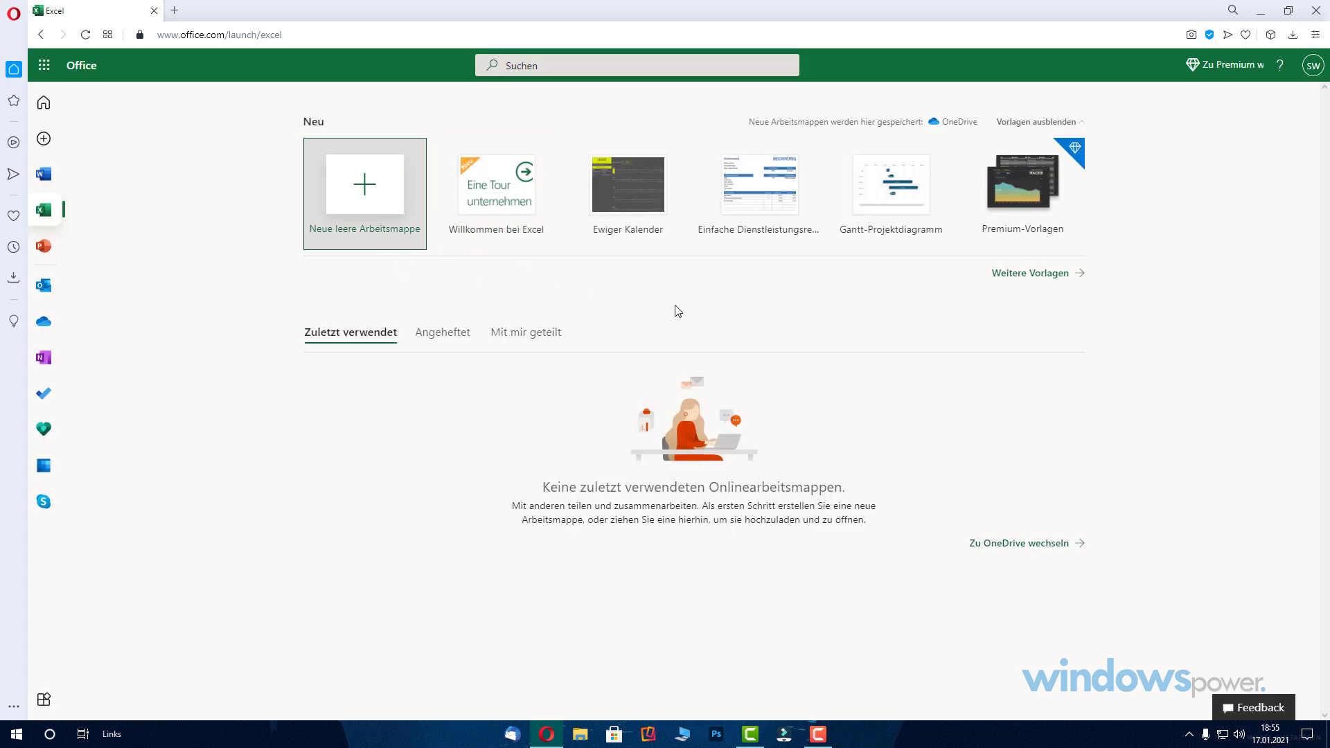
left_click(362, 187)
Create a blank workbook and enter 12, 12 and 15 in A1:C1
left_click(358, 201)
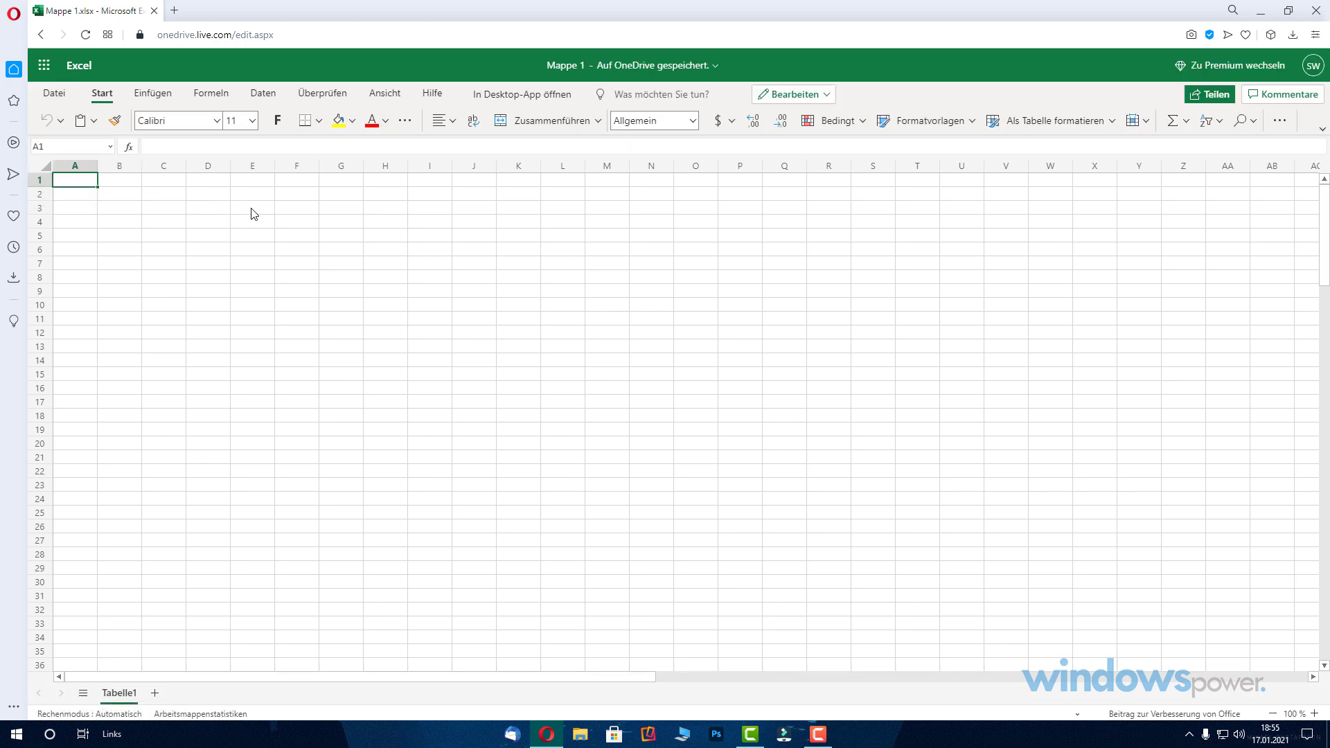
type("12")
key("Tab")
type("12")
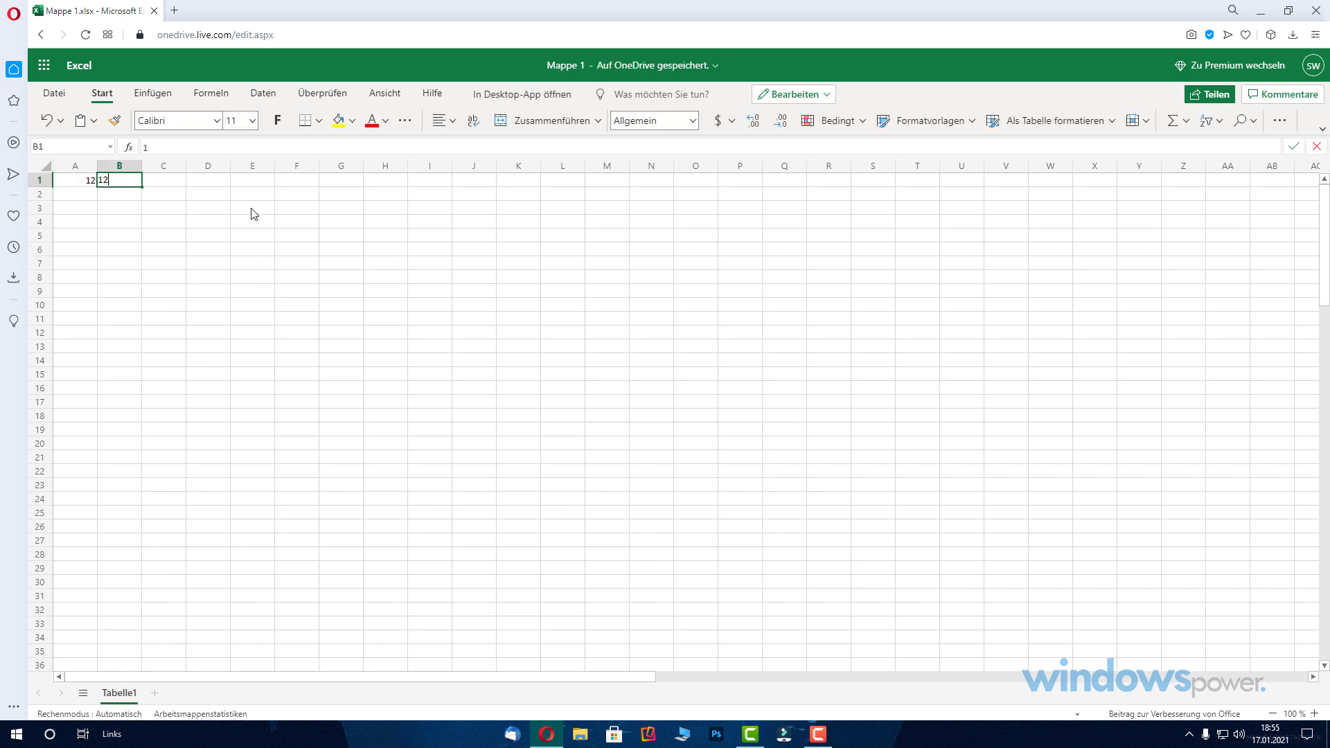
key("Tab")
type("15")
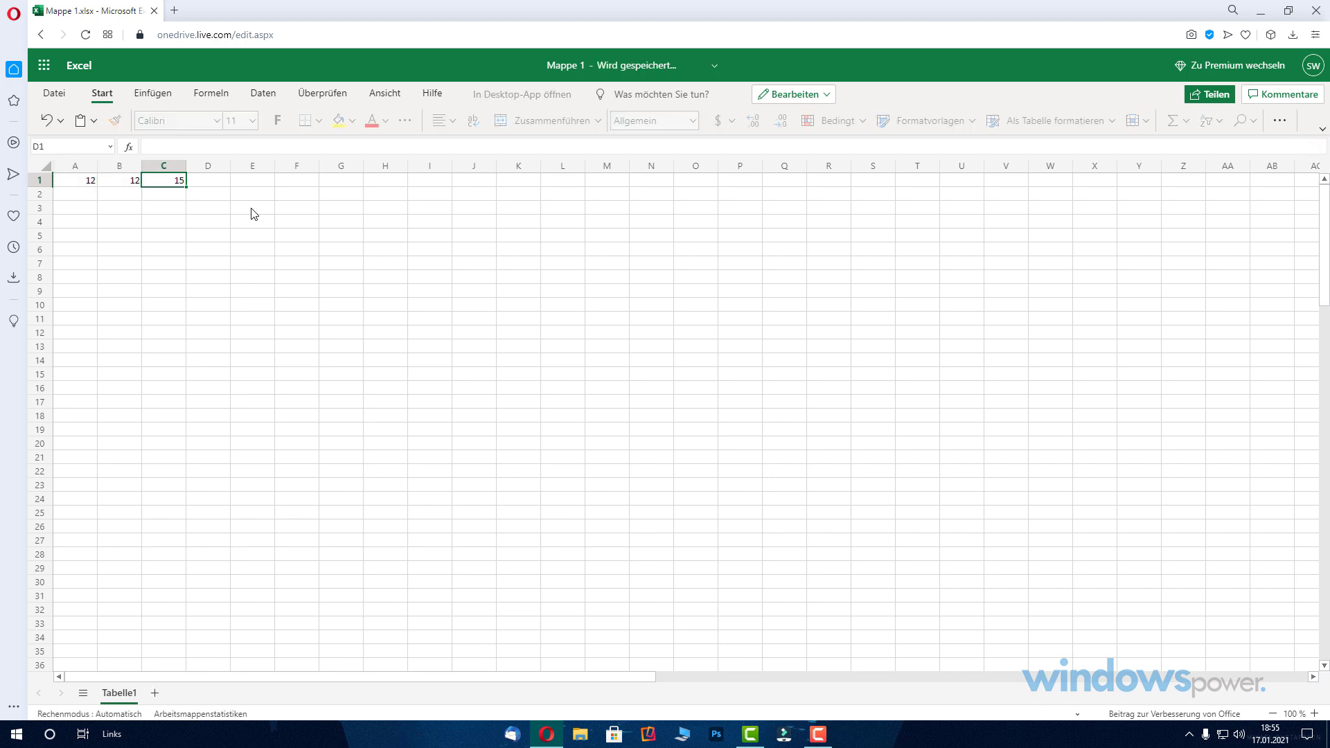
key("Tab")
Enter =SUMME(A1:C1) in D1 to total 39
type("=s")
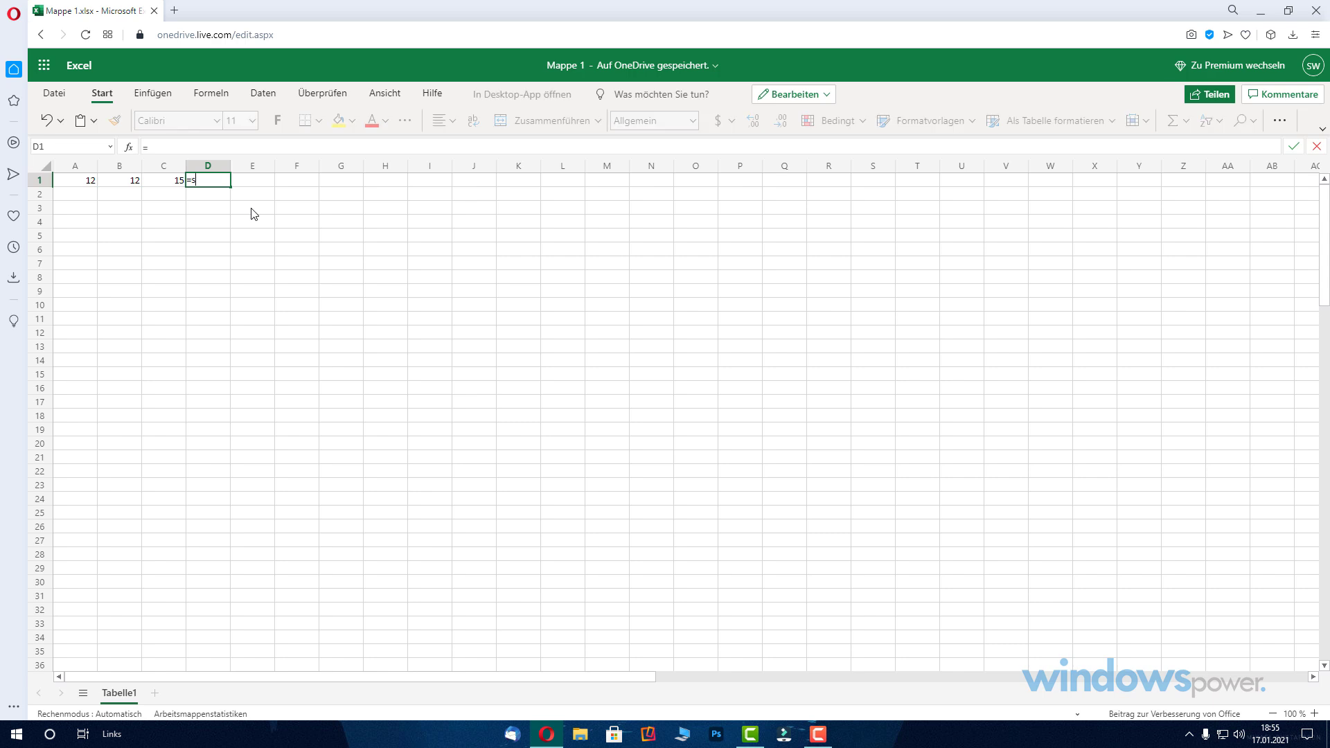
type("umme(")
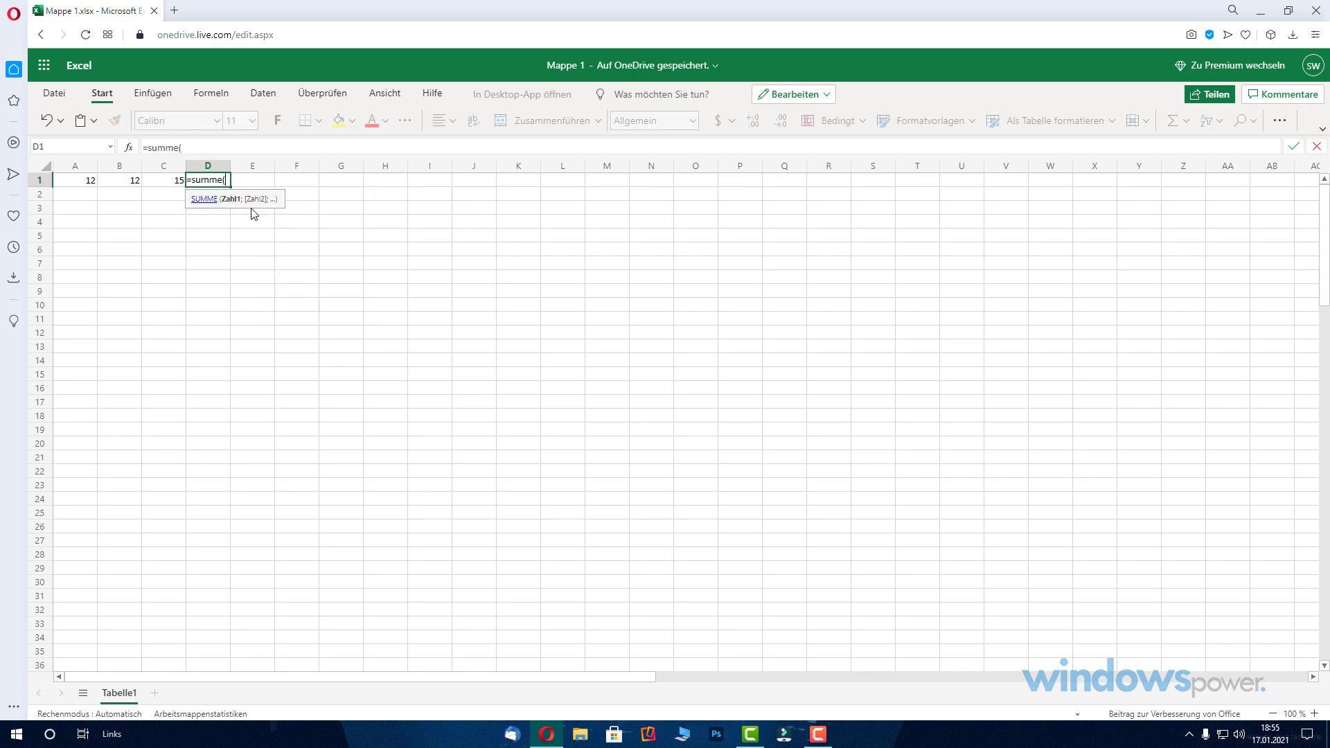
left_click_drag(83, 187, 181, 177)
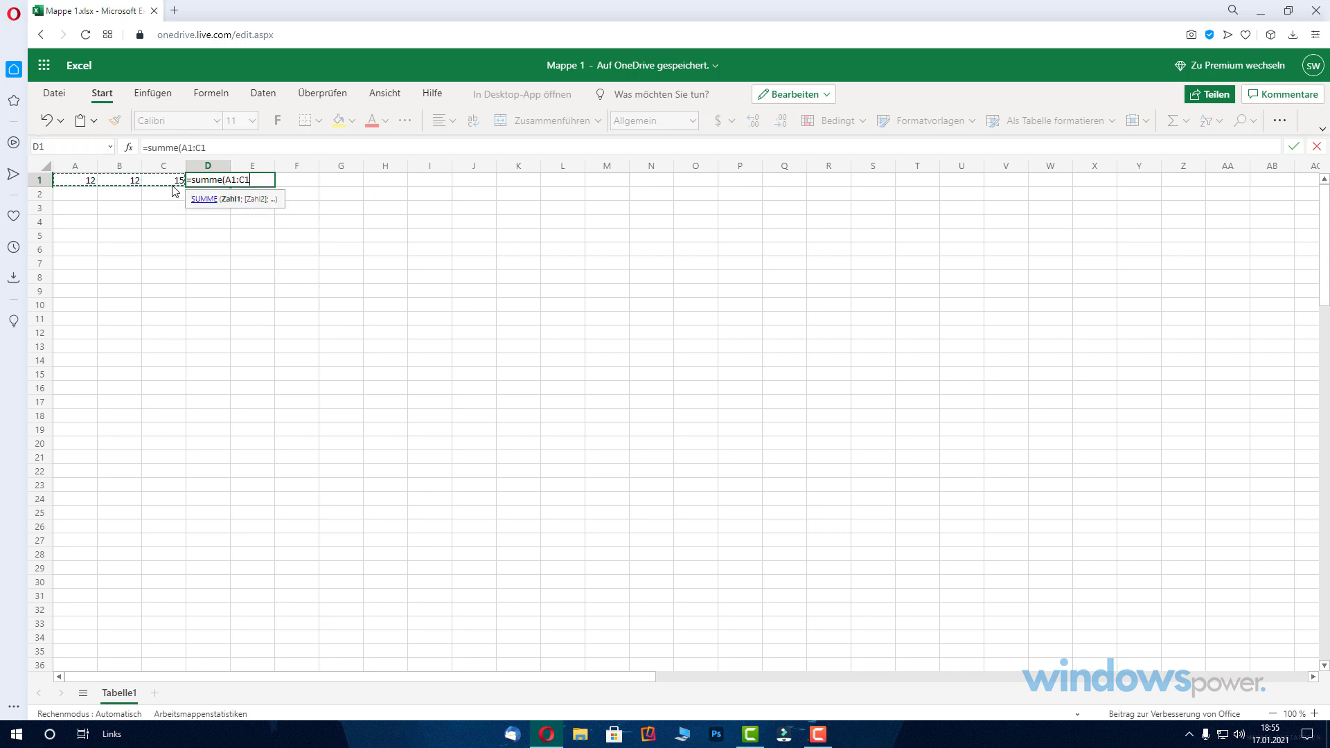
key("Return")
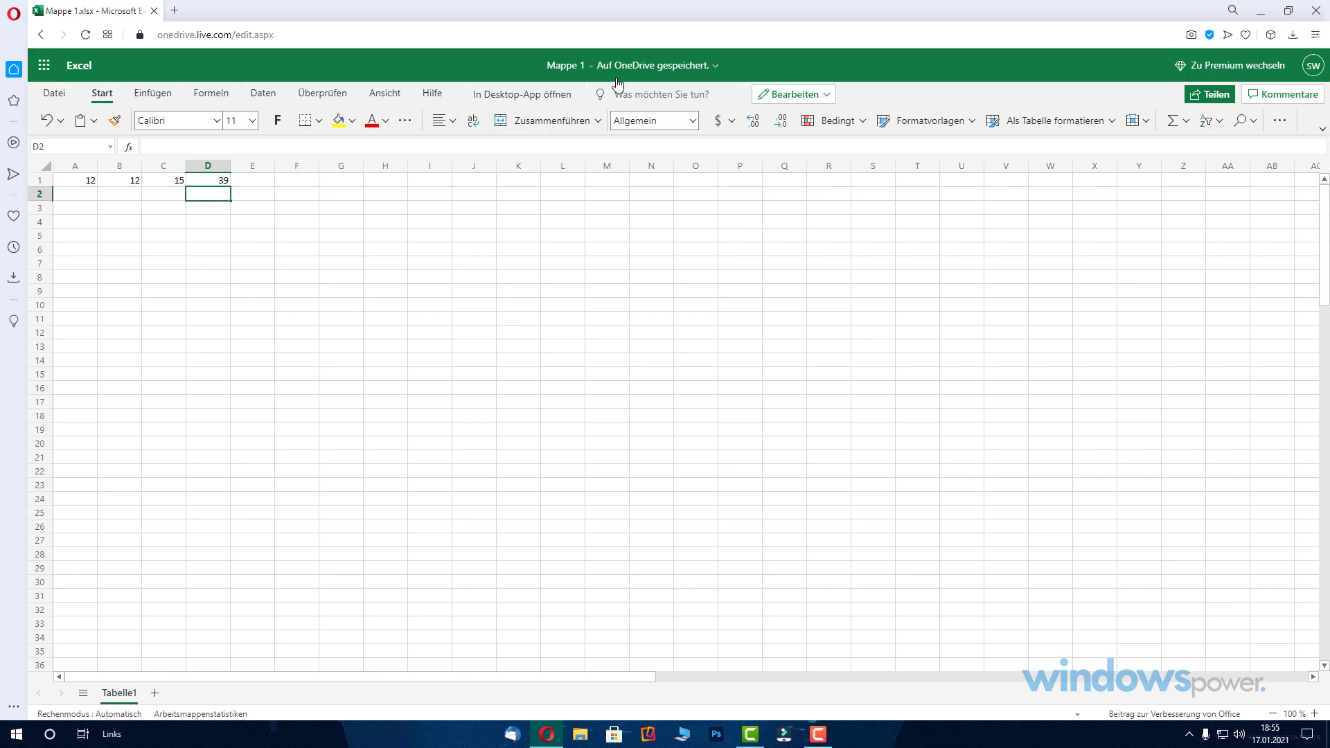
Download a copy of Mappe 1.xlsx, then open the Microsoft 365 app list
left_click(713, 70)
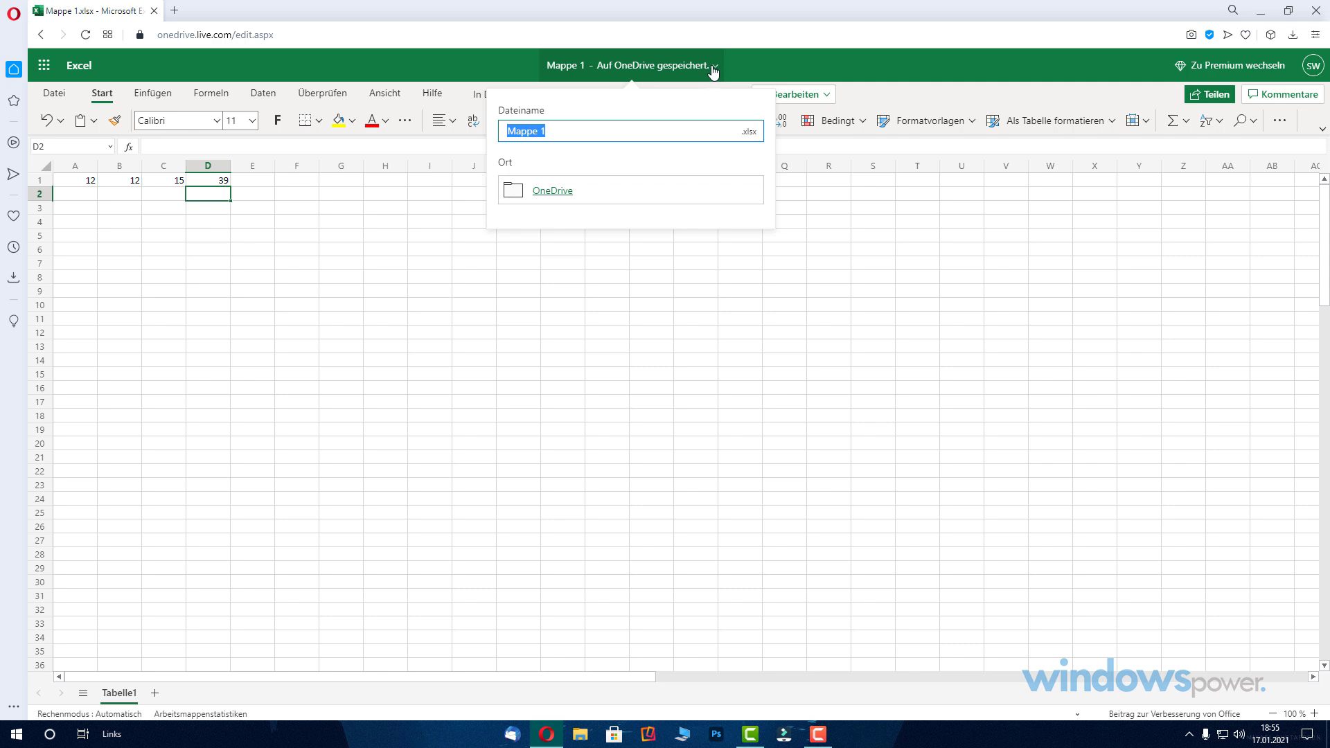
left_click(770, 59)
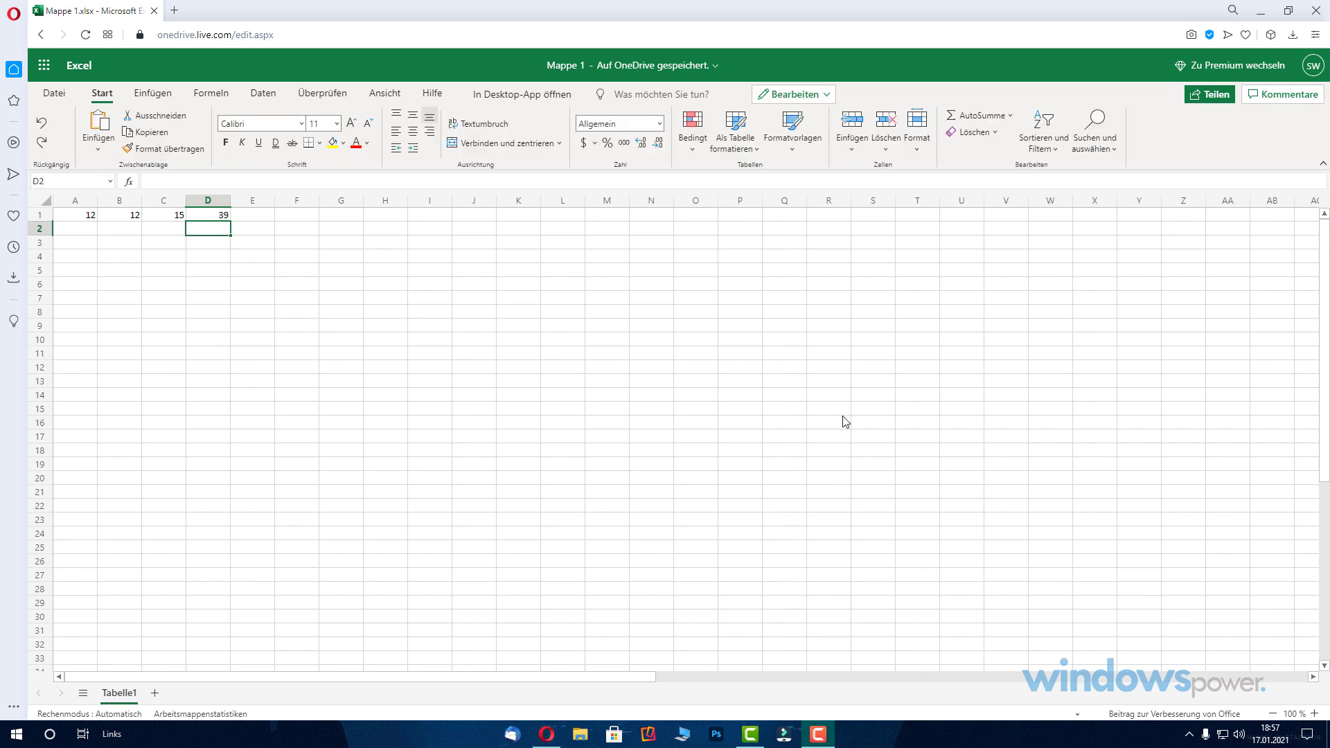
left_click(55, 94)
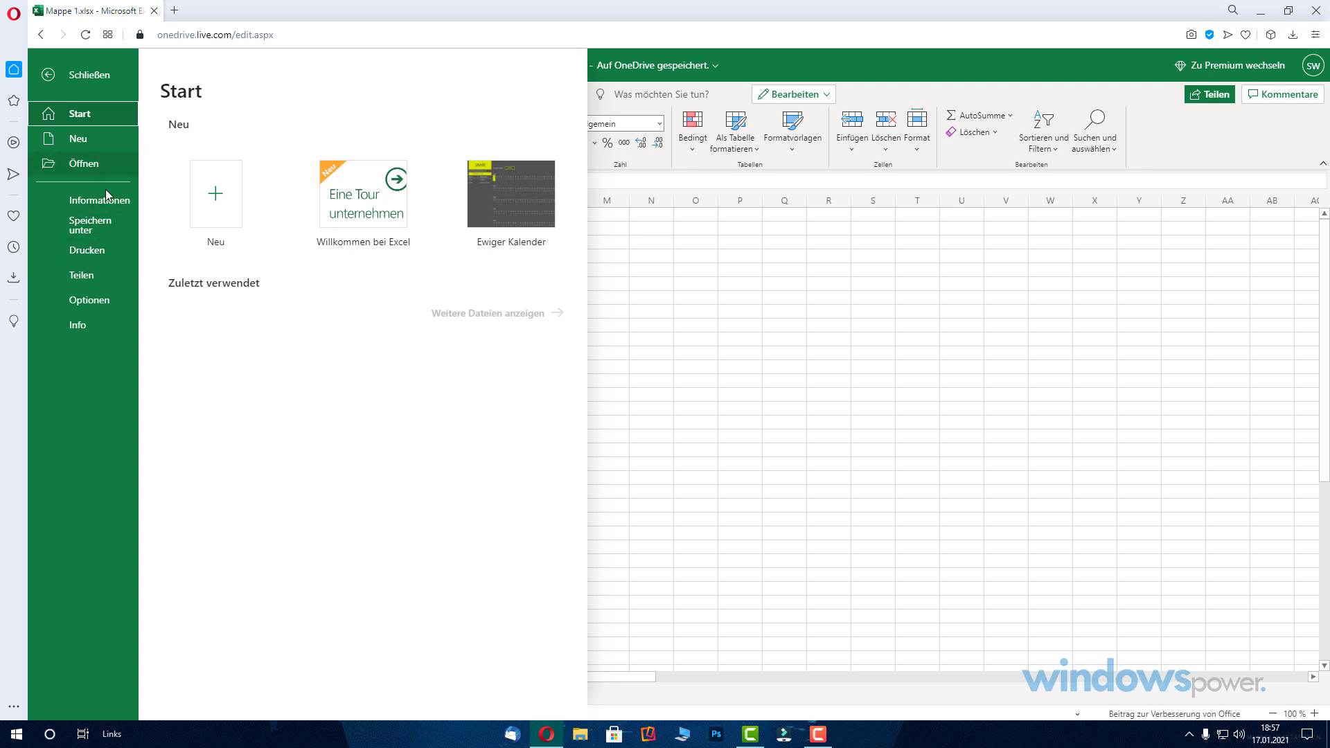
left_click(92, 227)
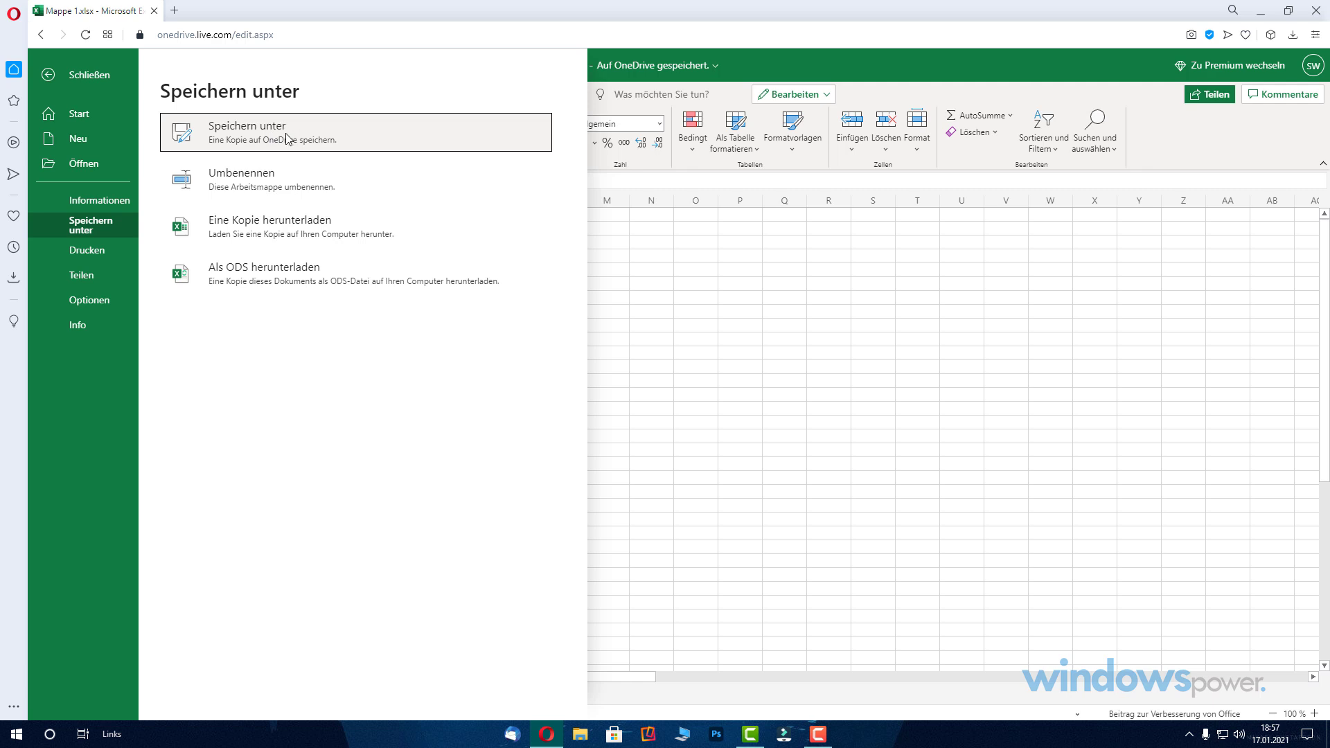
left_click(269, 234)
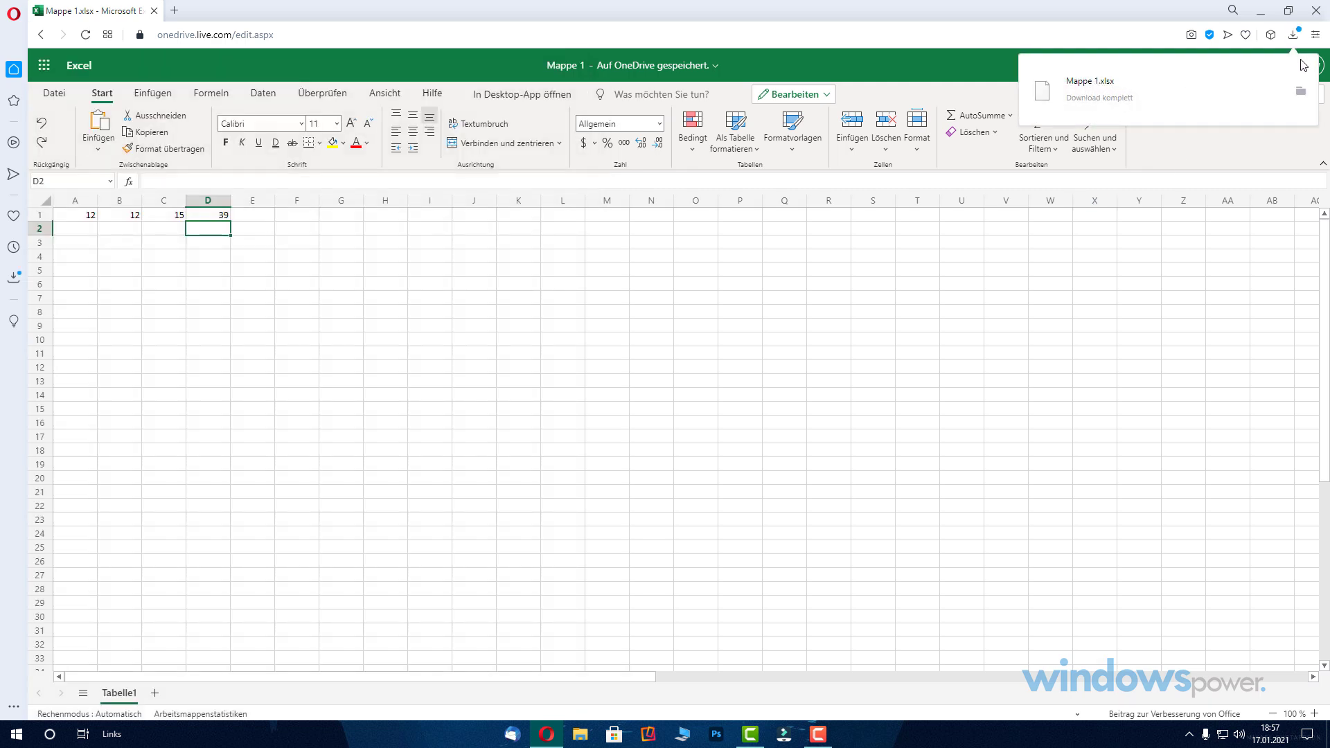
left_click(1292, 34)
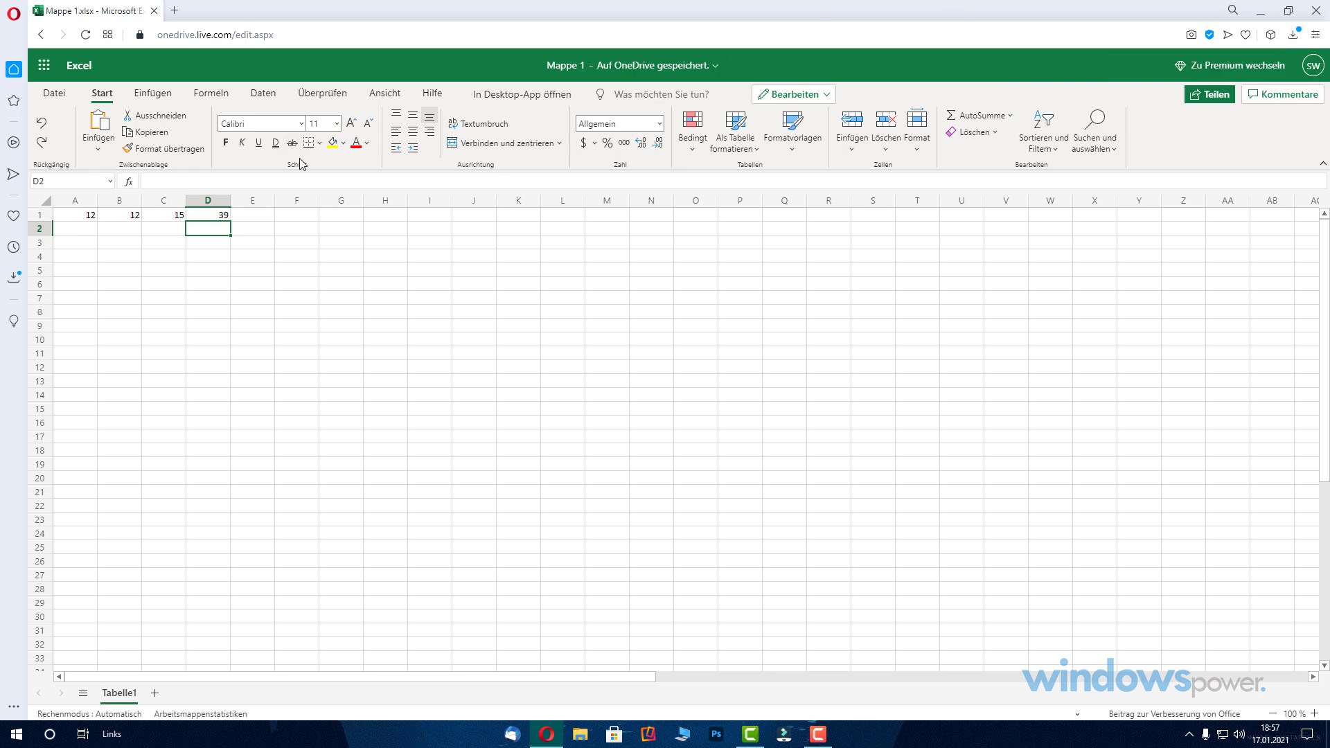
left_click(44, 65)
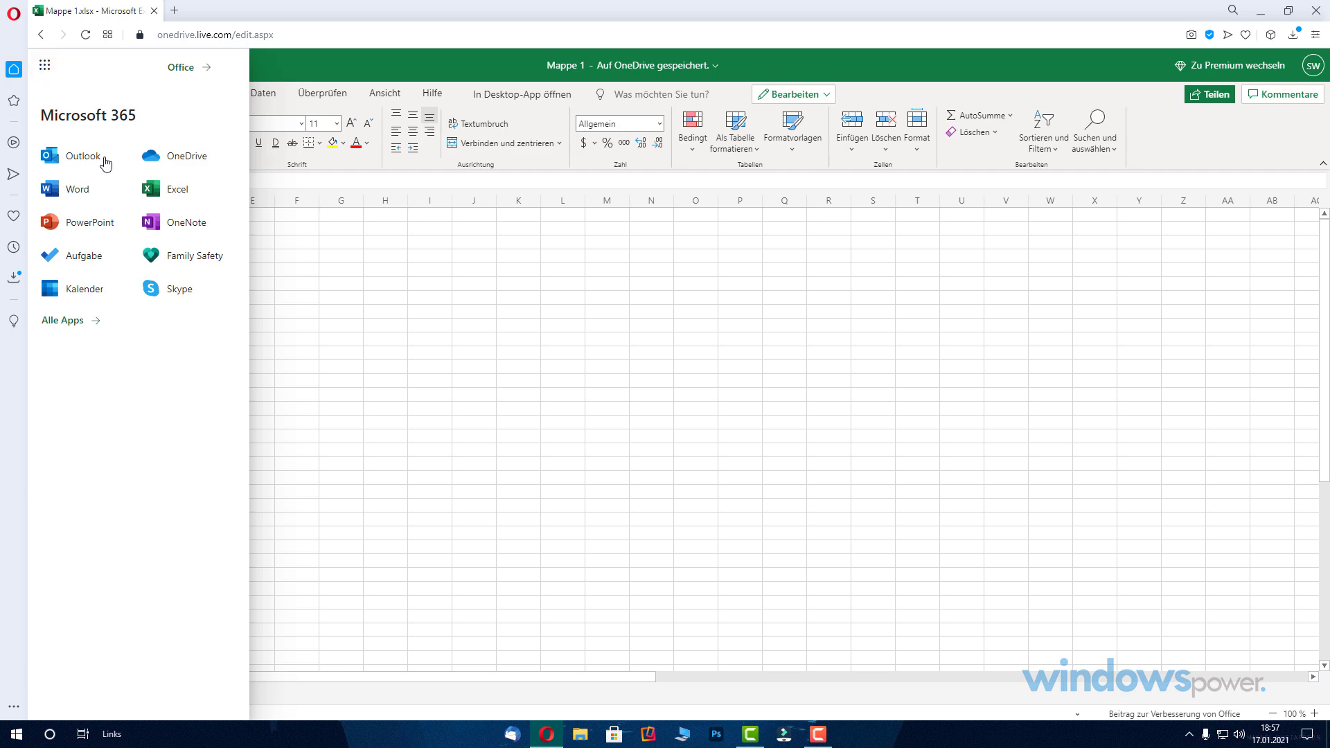
Open Word from the app launcher
left_click(79, 191)
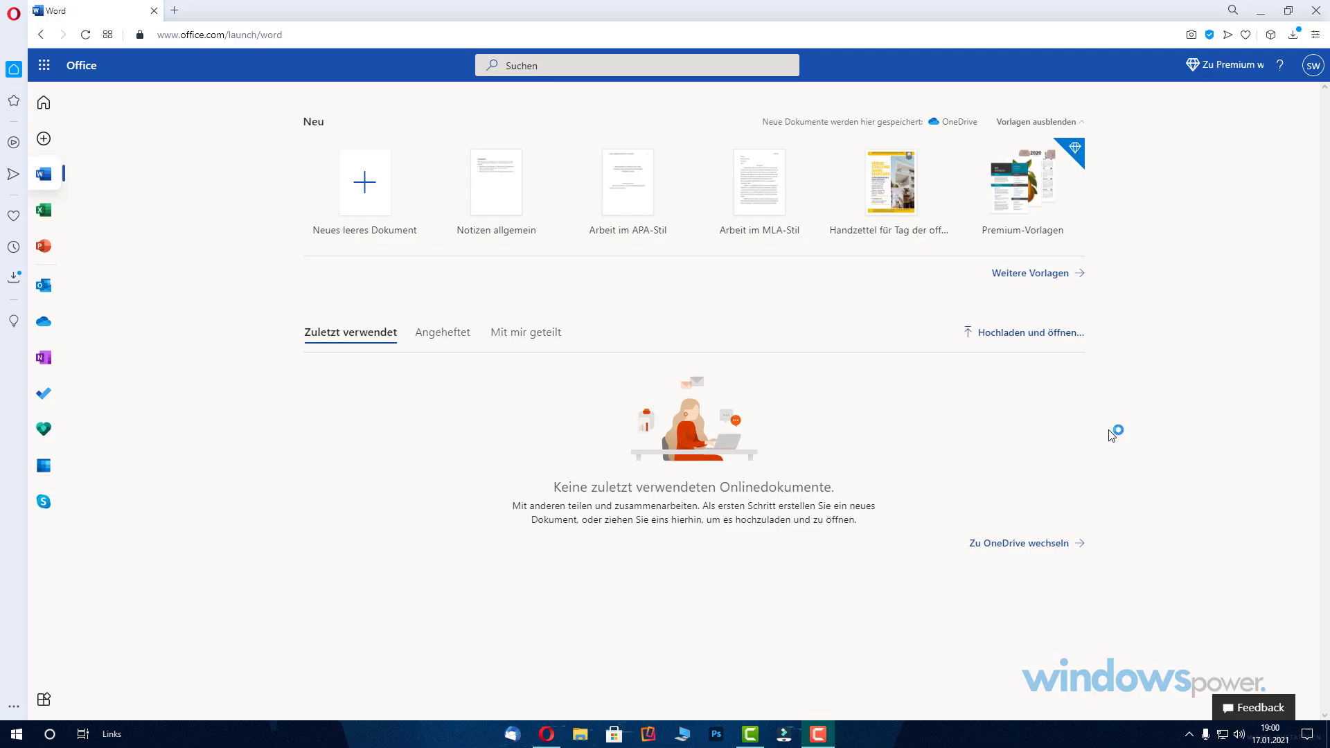
Upload Lebenslauf-klassisch from the Desktop folder and open it in Word for the web
left_click(1030, 334)
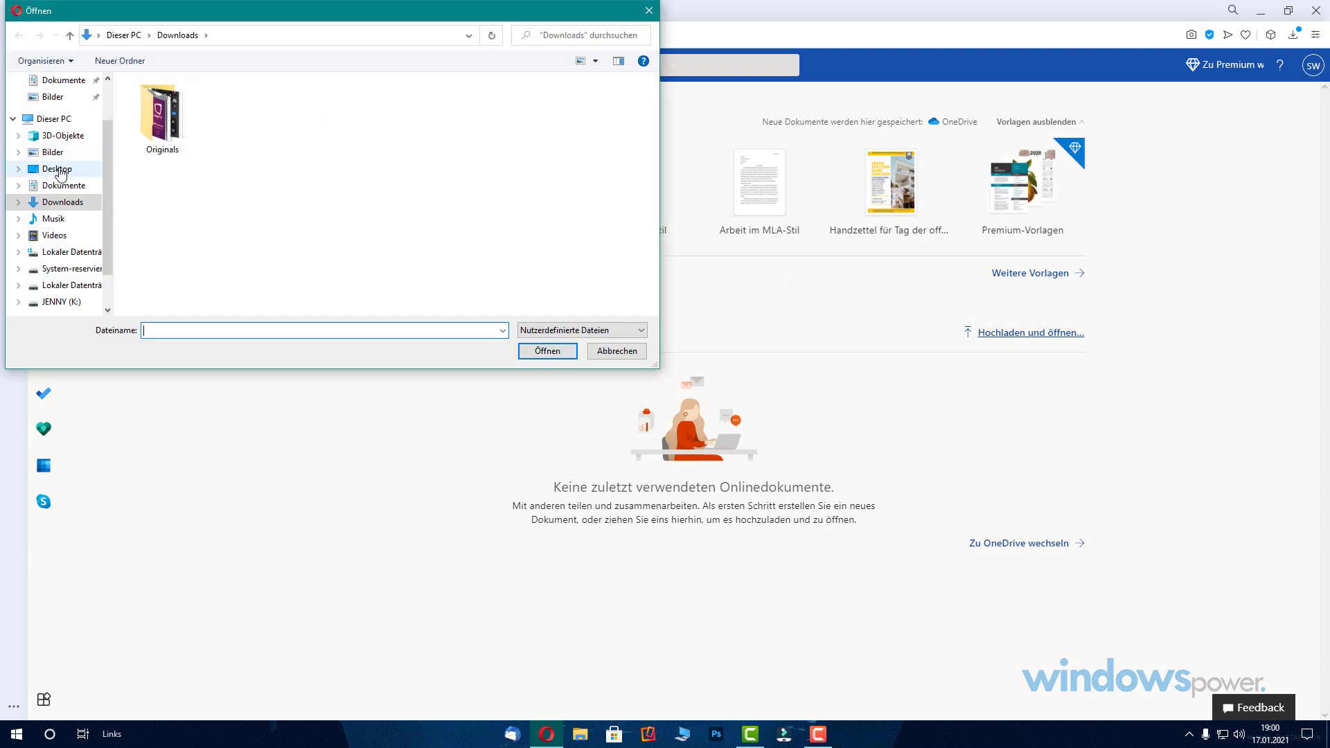
left_click(60, 170)
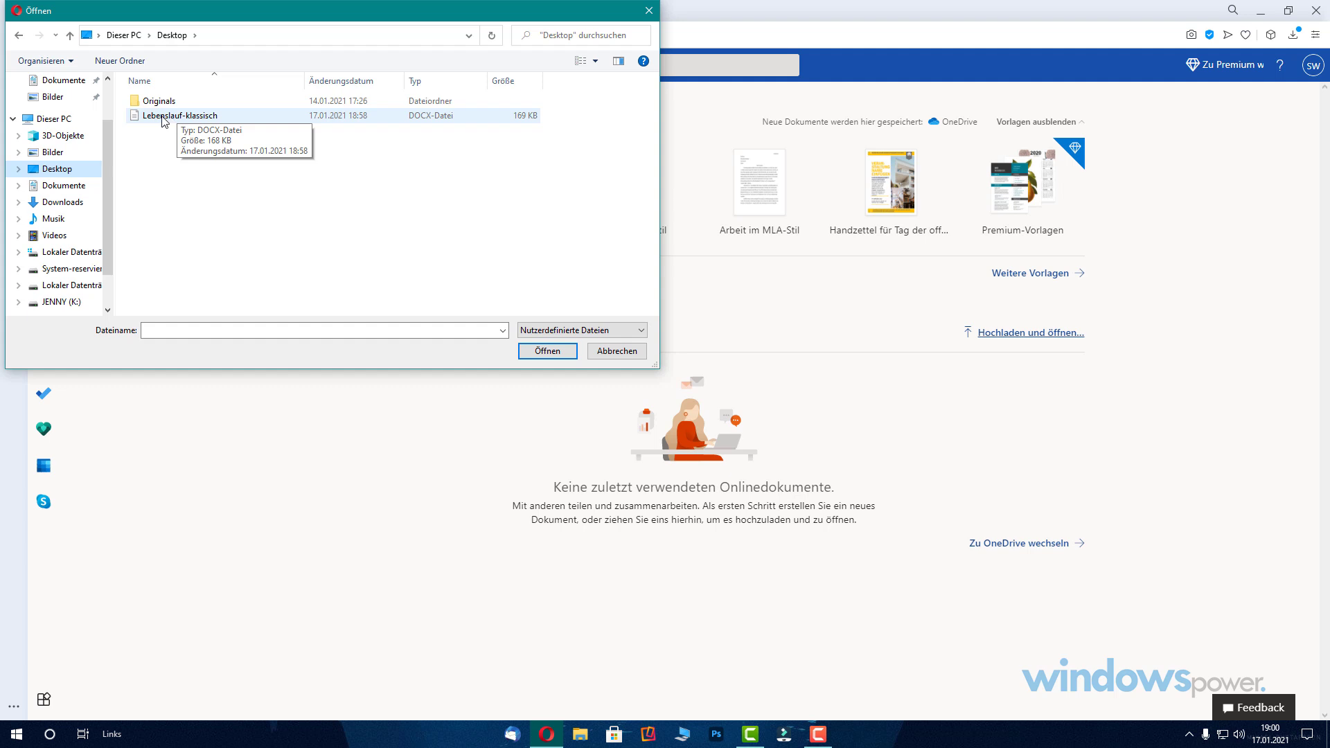
left_click(165, 116)
left_click(551, 351)
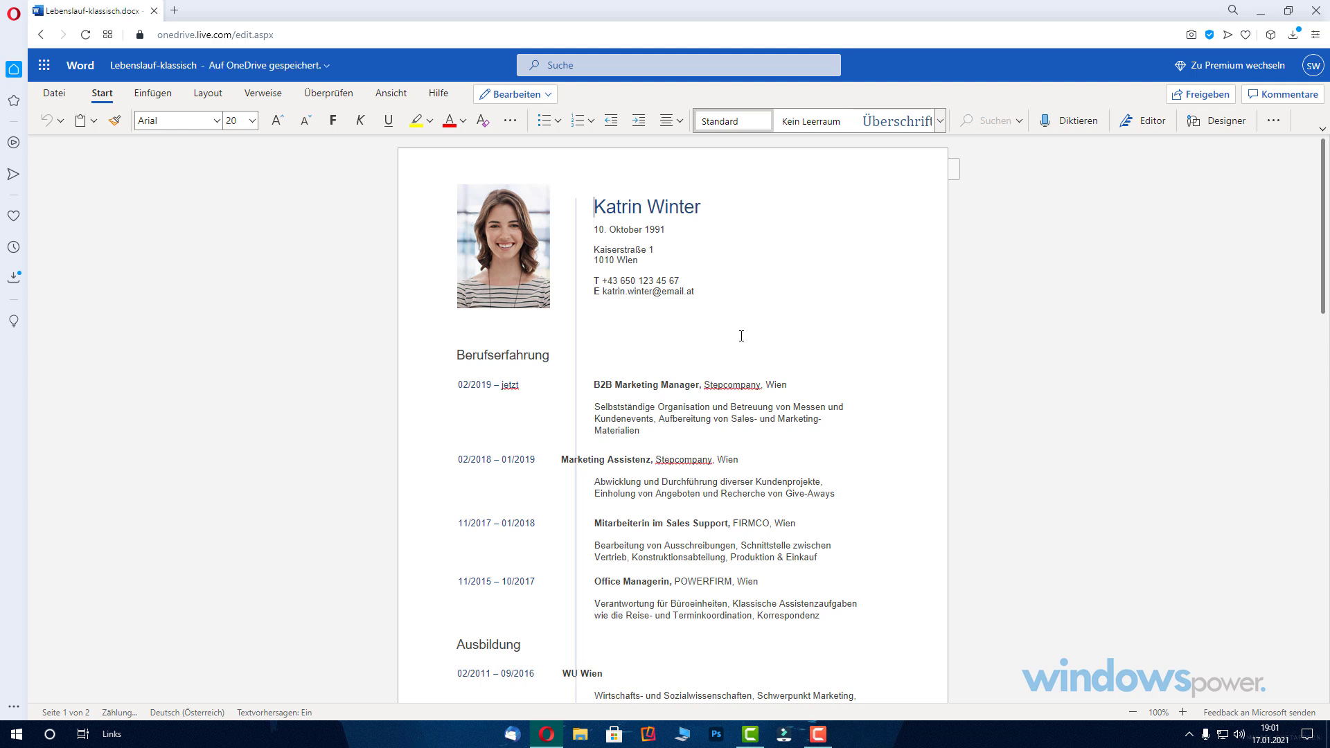
Delete the CV's name heading and type a new first name on its own line
left_click(708, 385)
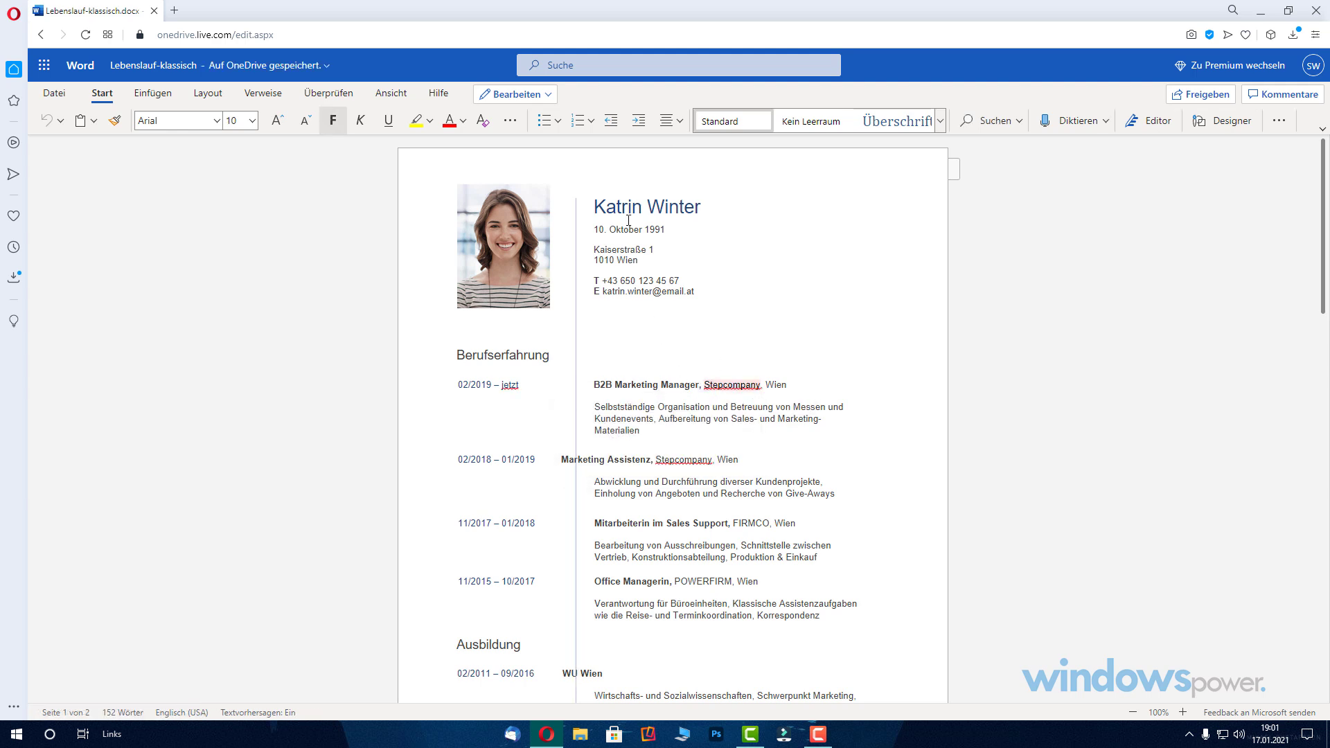
left_click(740, 206)
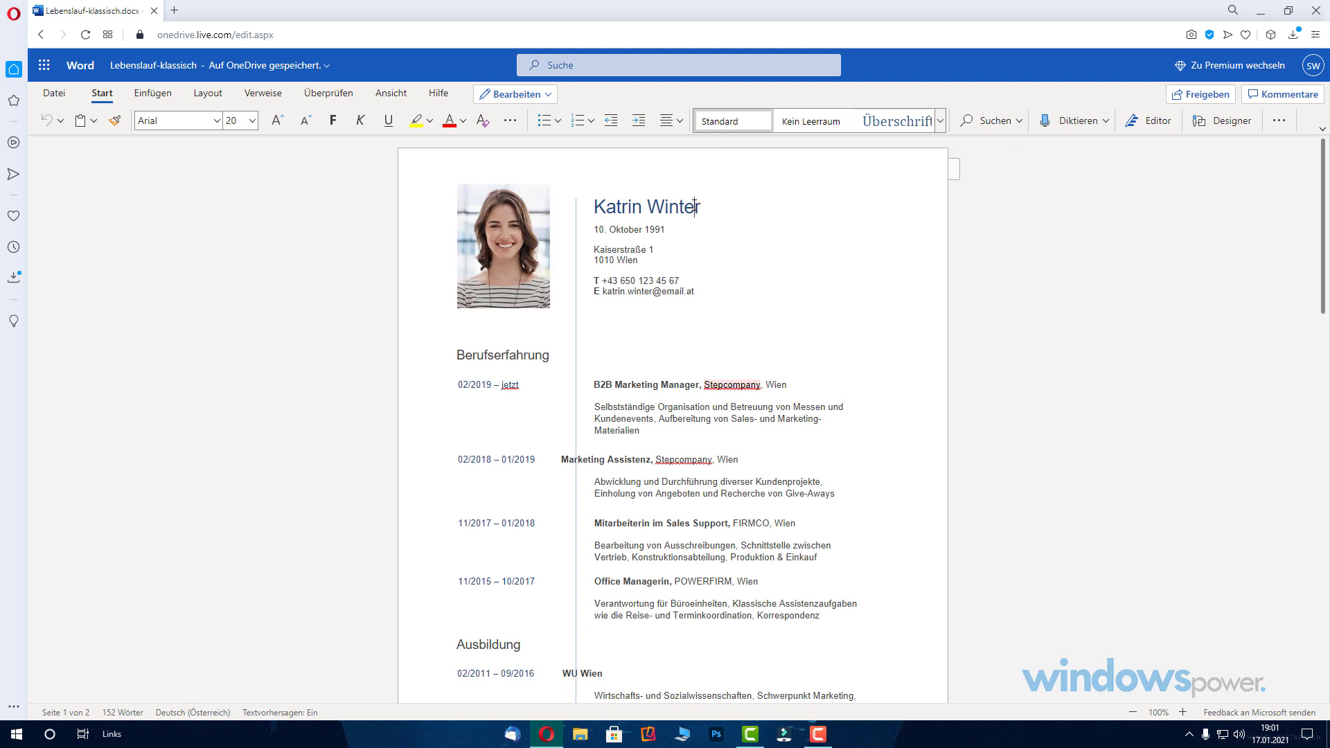
left_click_drag(695, 203, 602, 203)
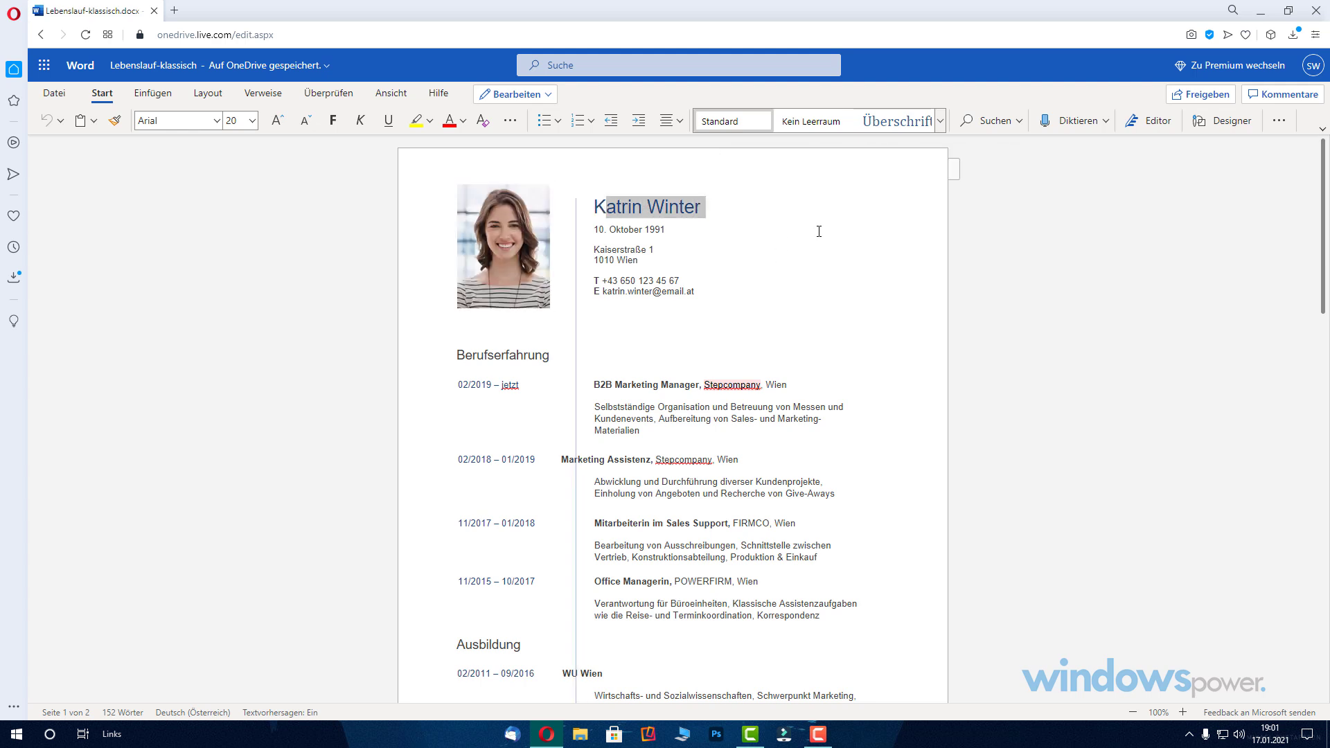
key("Delete")
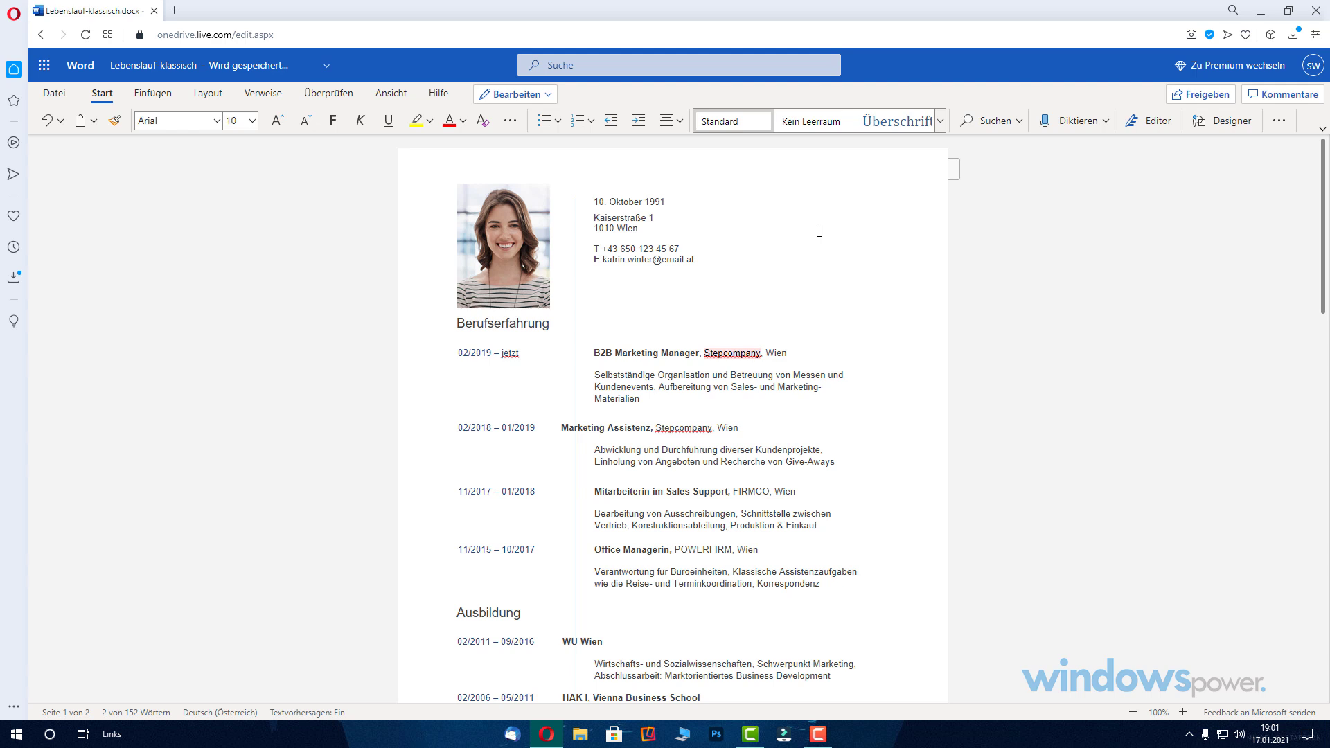
type("Sin")
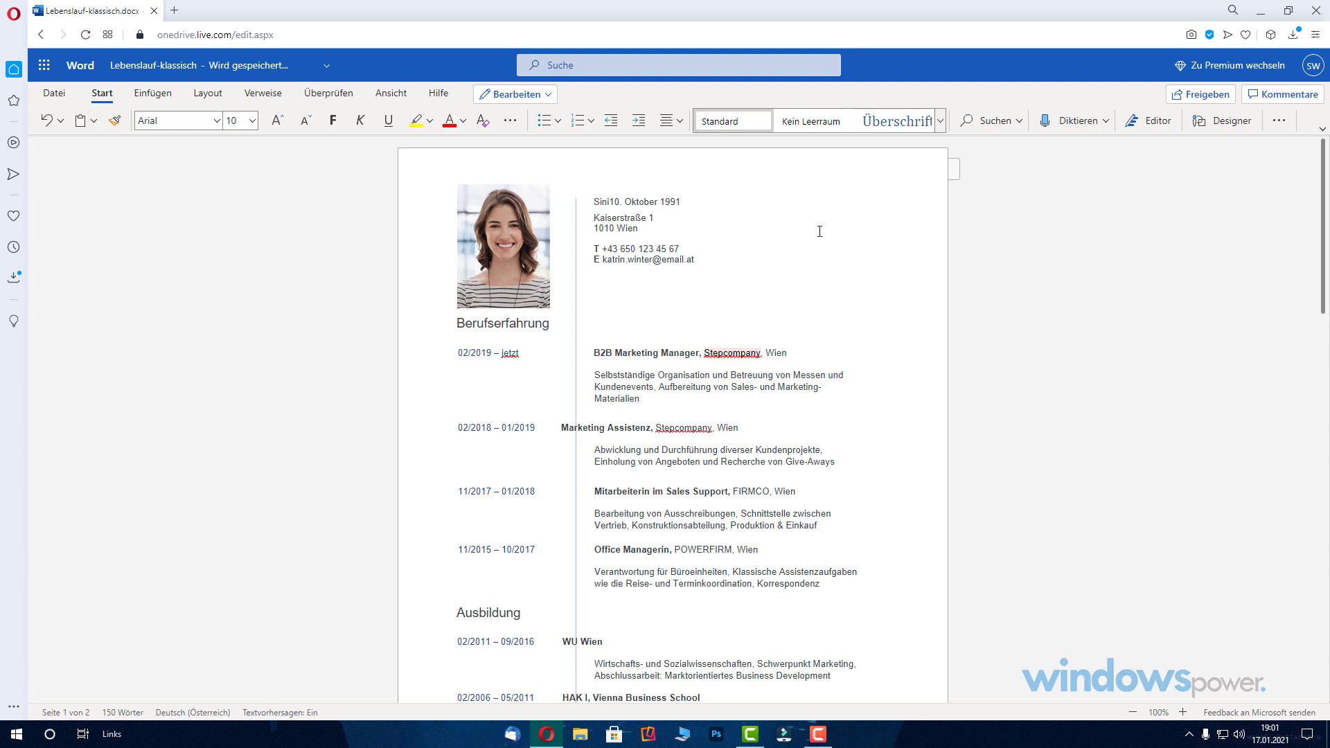
type("i")
key("Return")
key("Return")
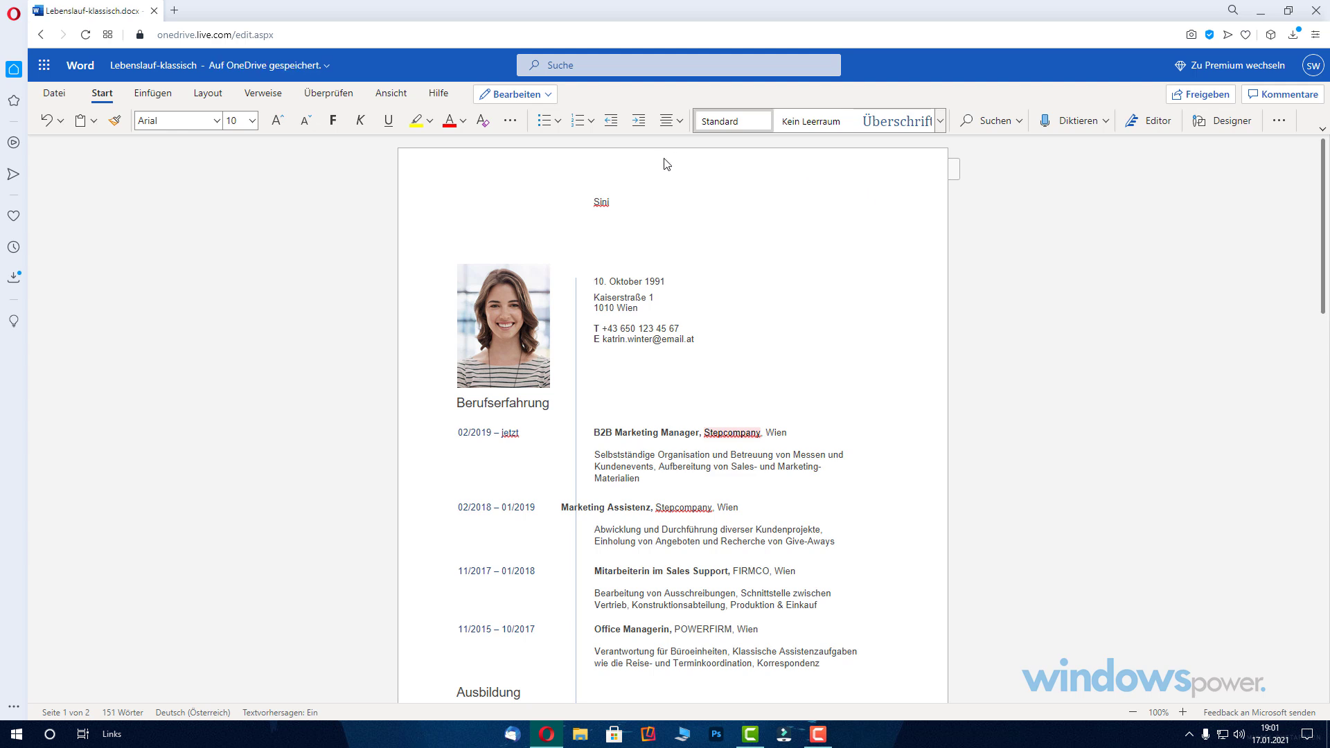
View the full Microsoft 365 app list, then minimize the browser to reveal the desktop
left_click(41, 67)
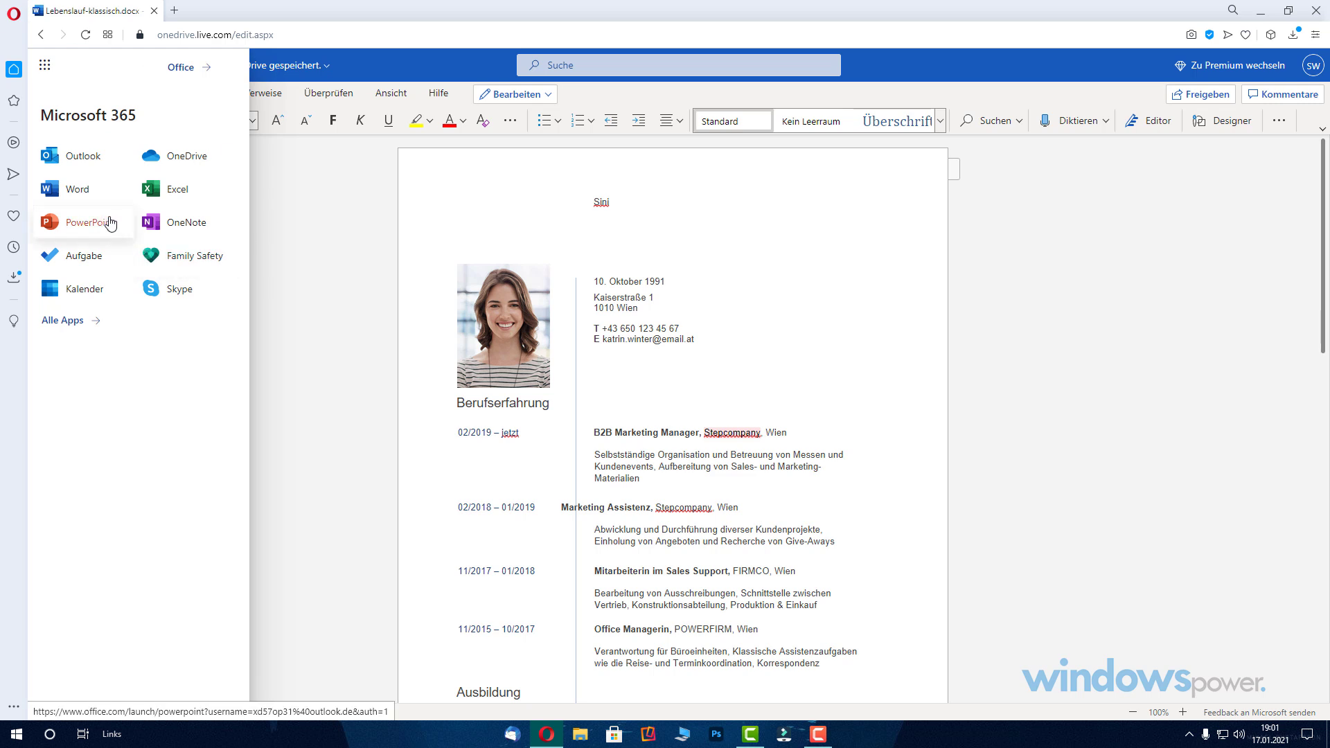
left_click(70, 322)
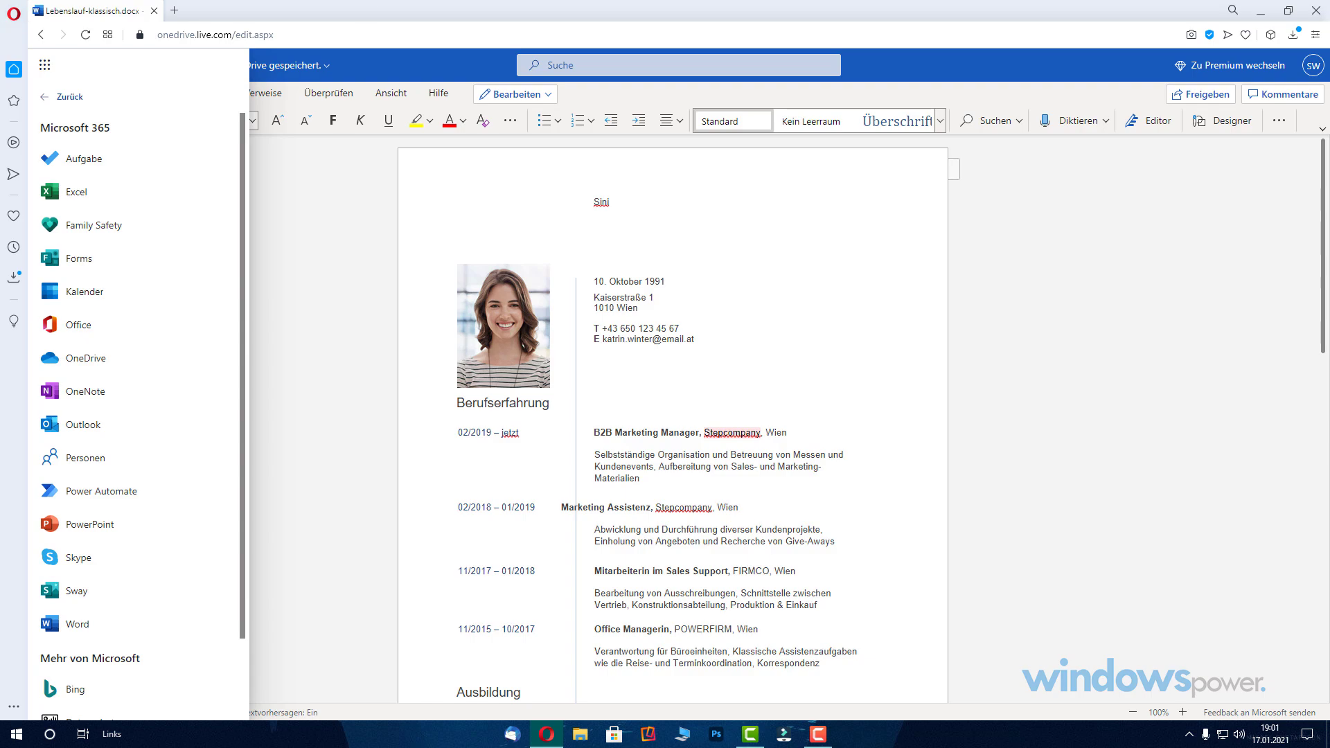
left_click(1262, 14)
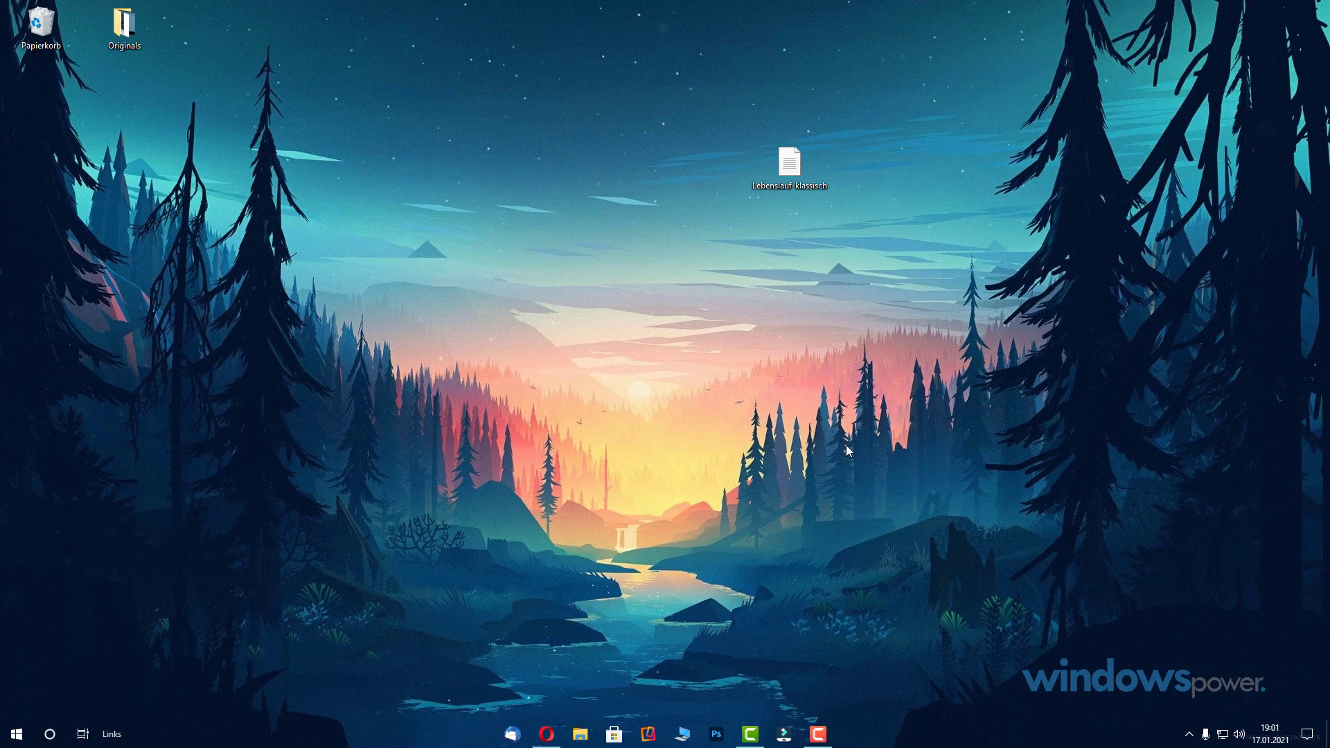